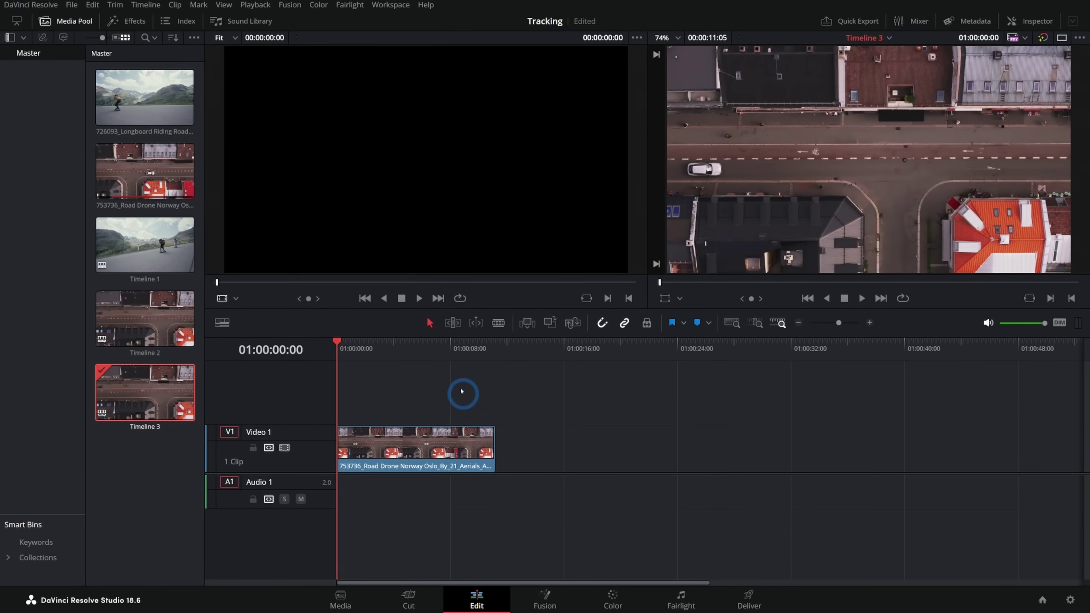
Bring up the timeline creation option for the road drone clip and scrub through the footage on the timeline.
click(157, 168)
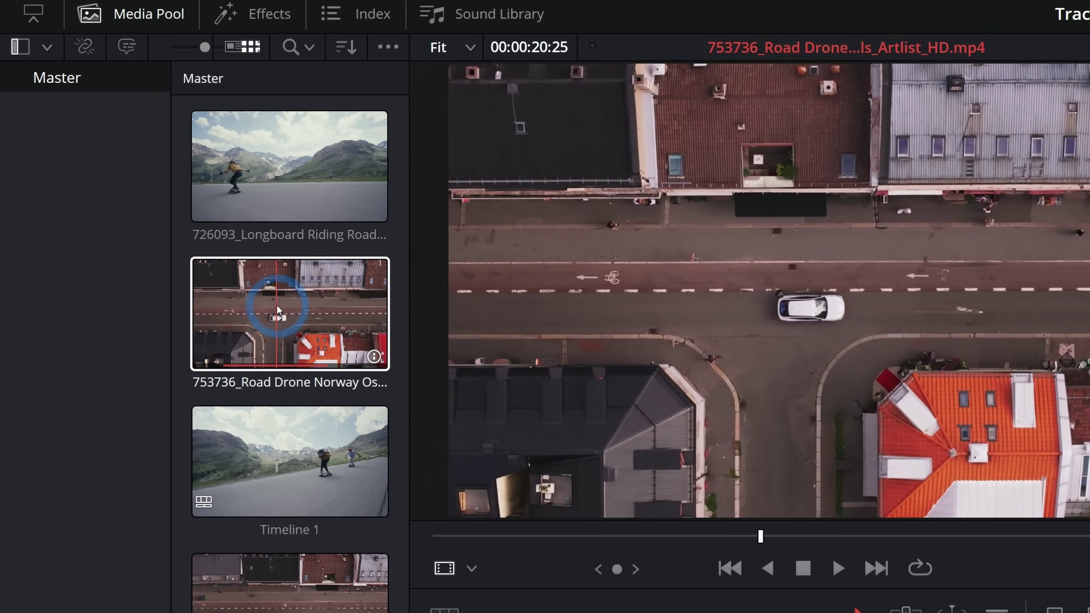
right_click(277, 306)
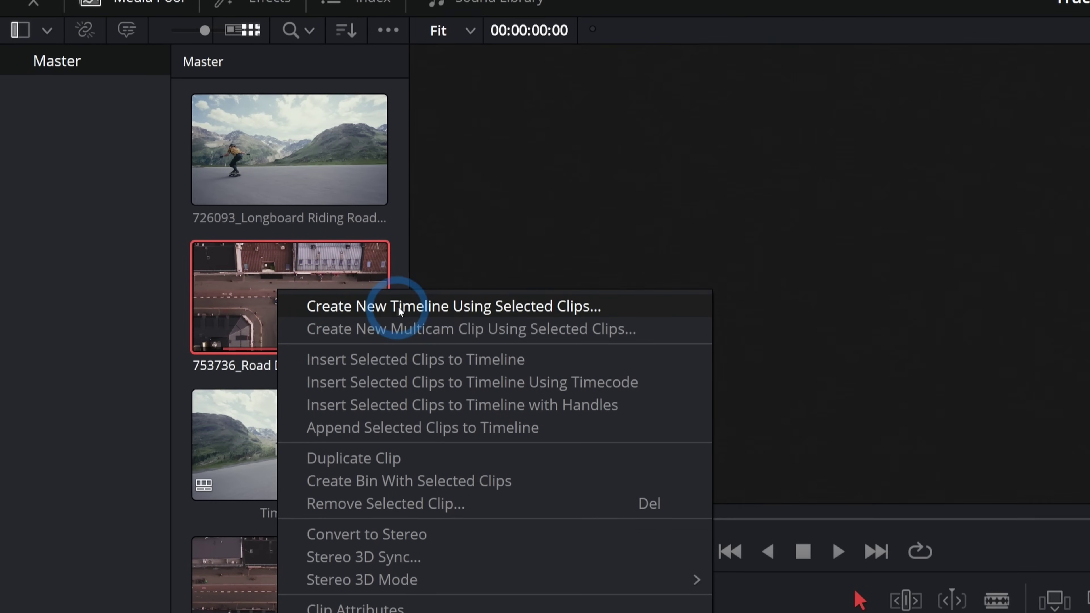
click(494, 306)
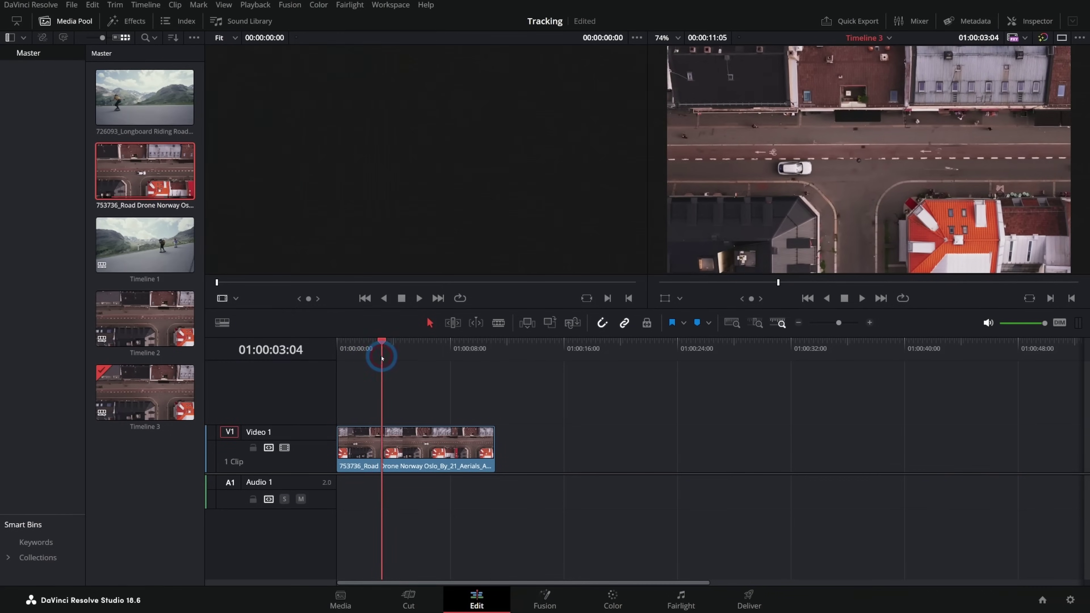
drag(385, 359, 424, 373)
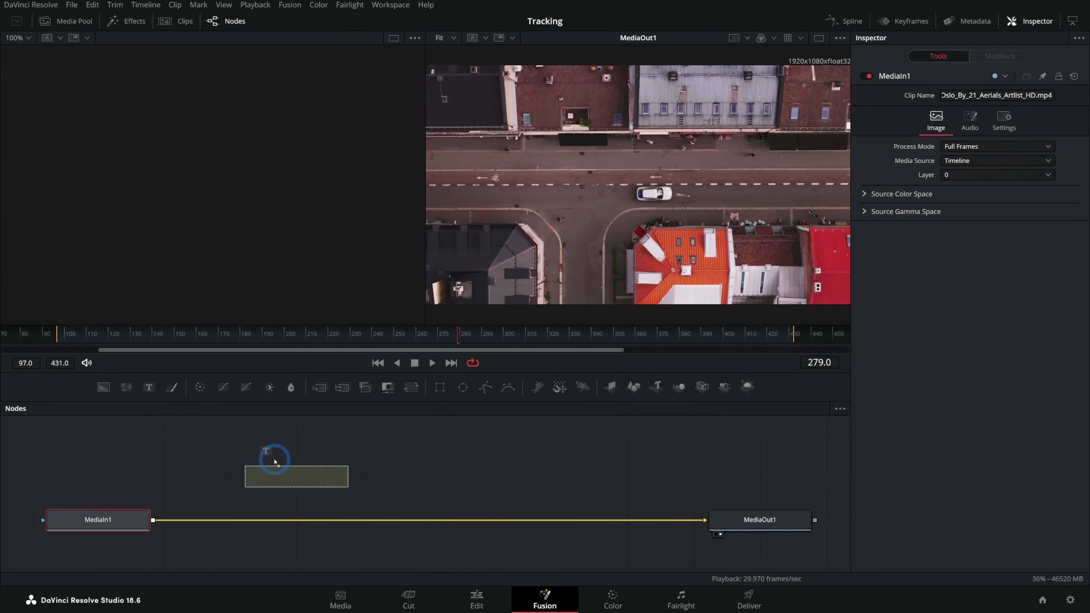
Add a Text+ node and merge its output over the MediaIn1 footage.
drag(274, 462, 275, 462)
drag(353, 475, 225, 522)
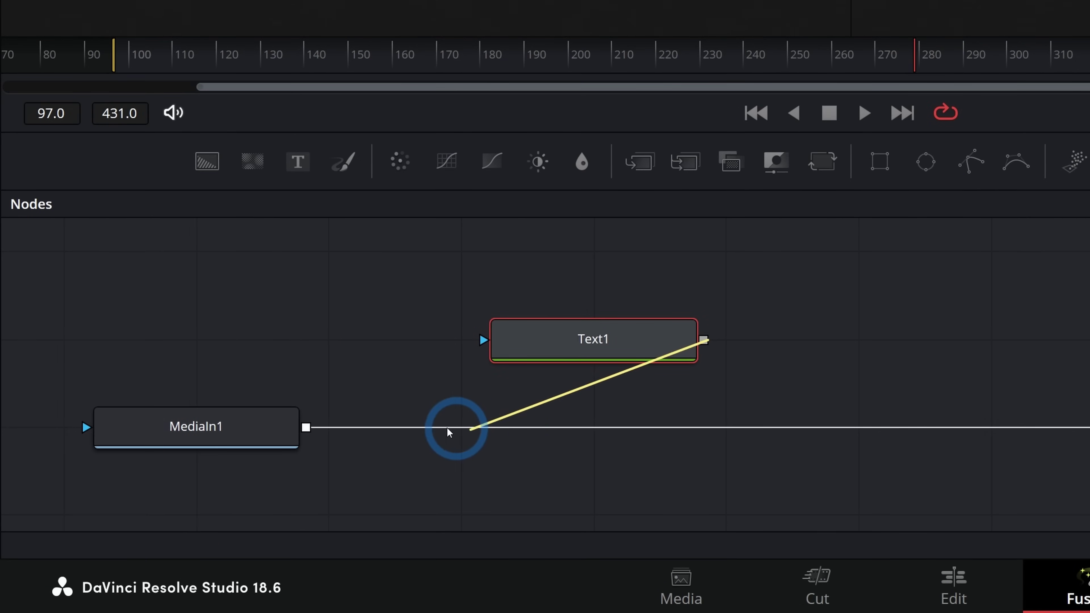
drag(449, 431, 304, 429)
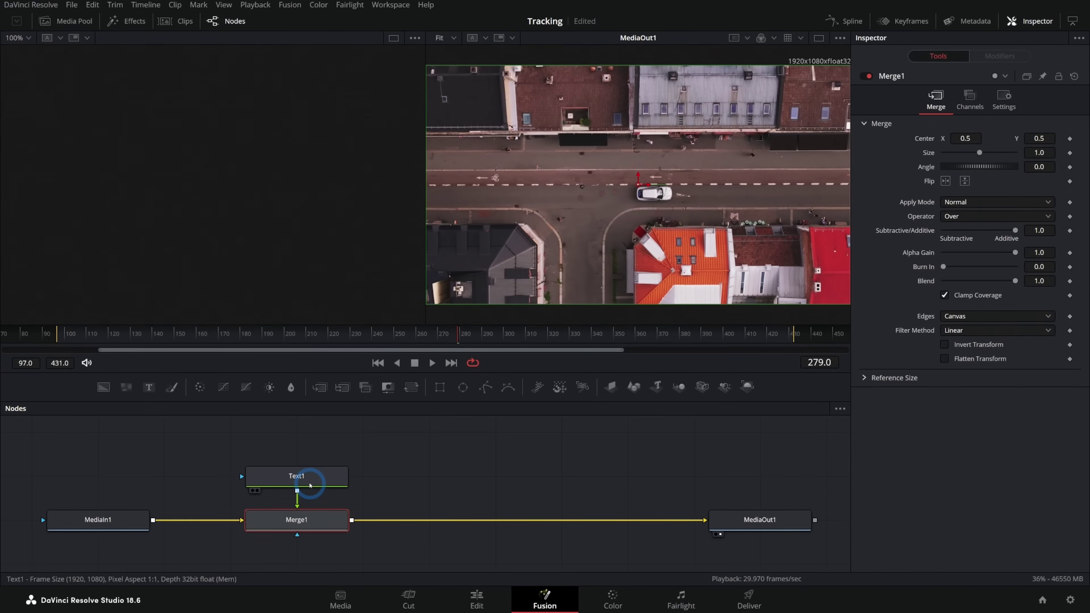
Enter the title TEXT in the Text1 node and position it just above the white car.
click(310, 485)
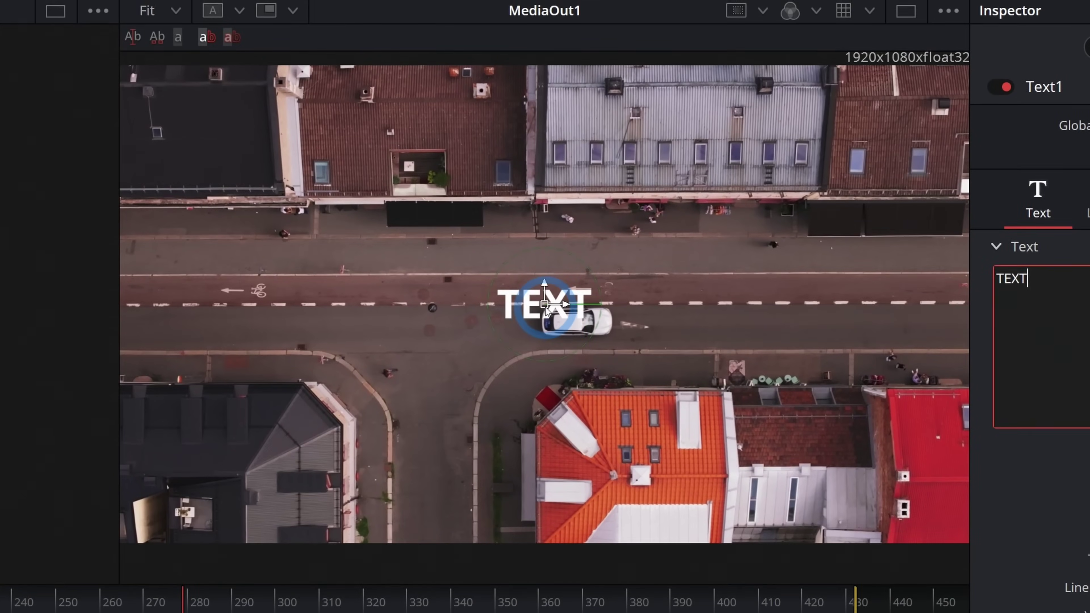
drag(639, 186, 646, 174)
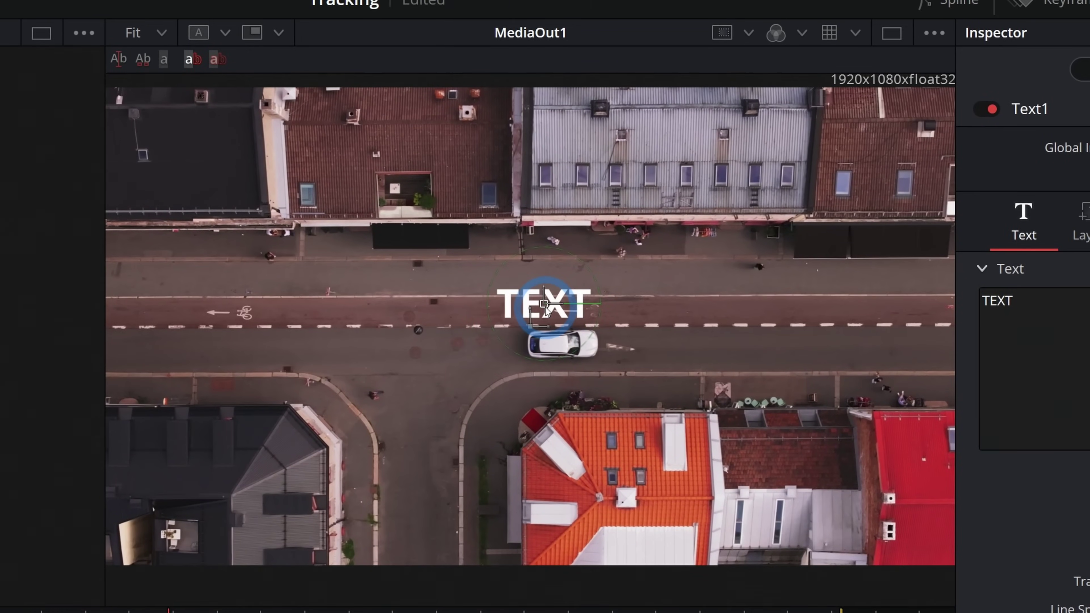
drag(548, 312, 547, 311)
Keyframe the text's layout Center at several frames from frame 97 so it follows the white car, and play the result.
drag(103, 338, 67, 338)
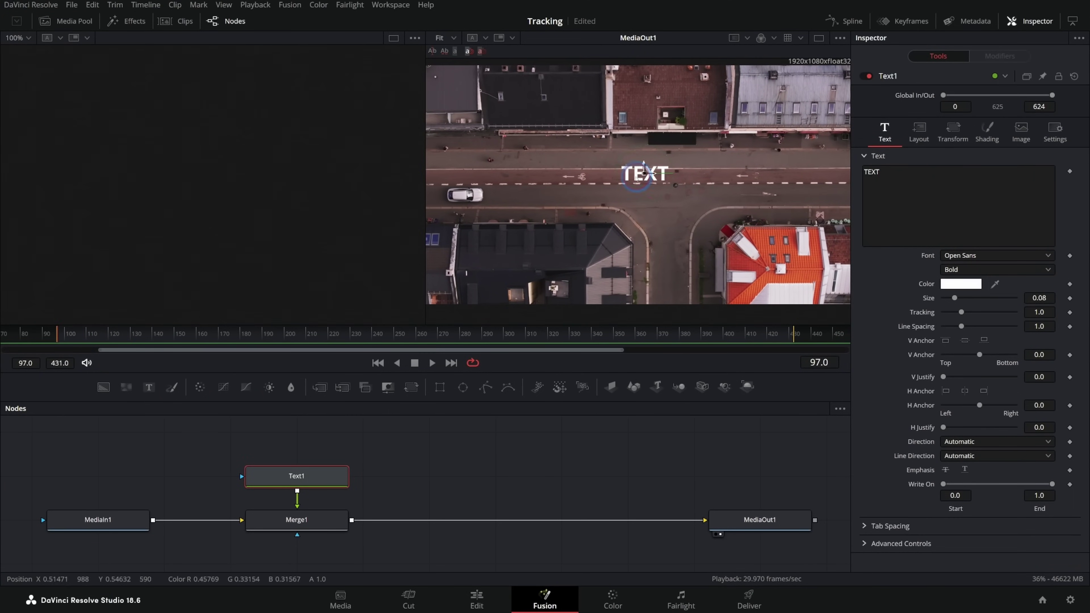
click(919, 142)
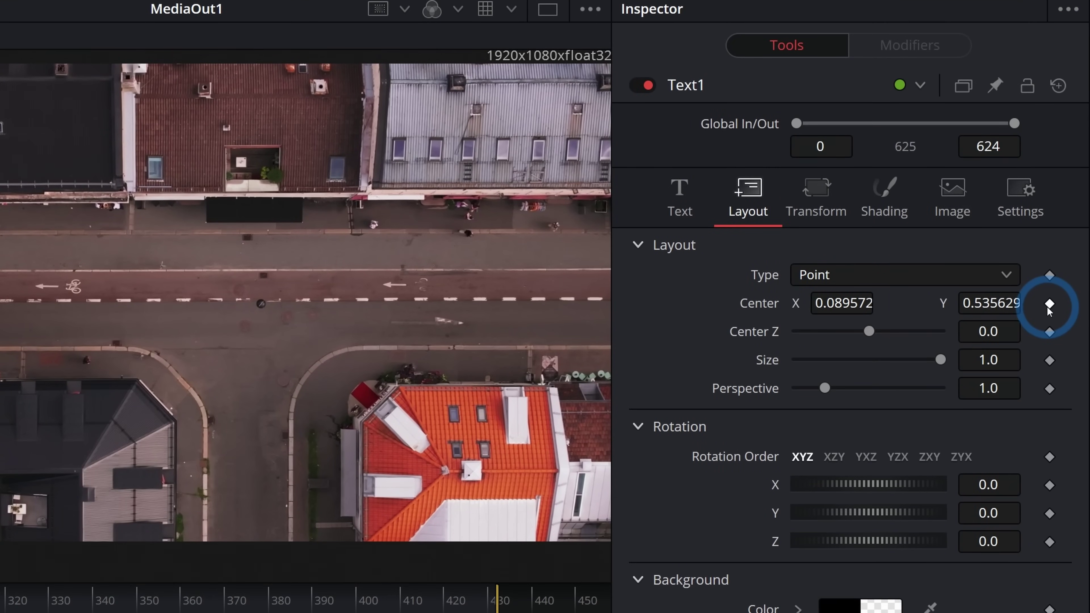
click(1050, 304)
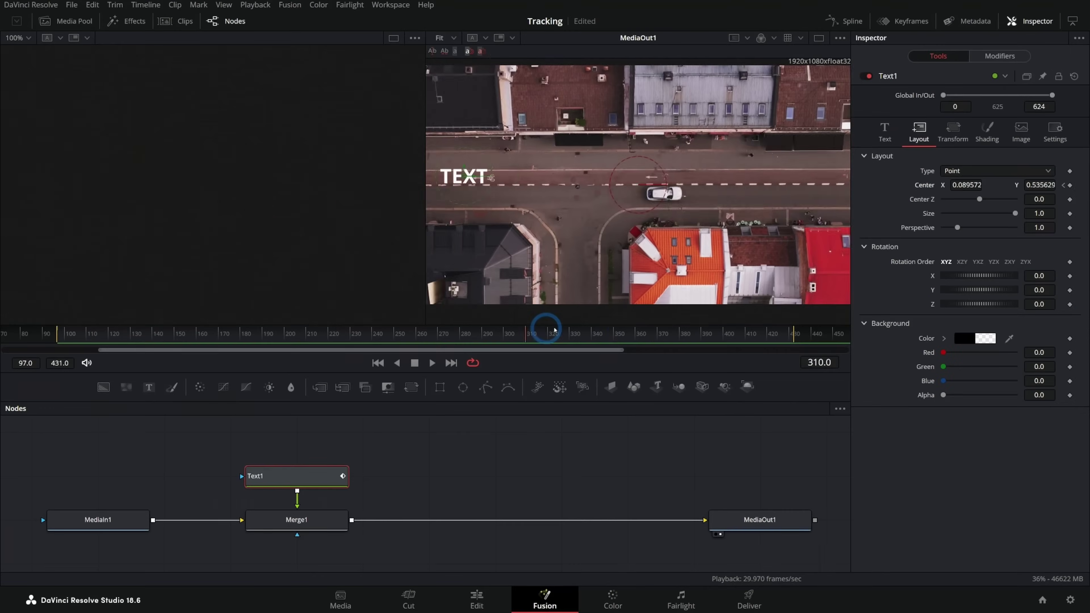
drag(553, 330, 194, 339)
click(470, 177)
click(430, 364)
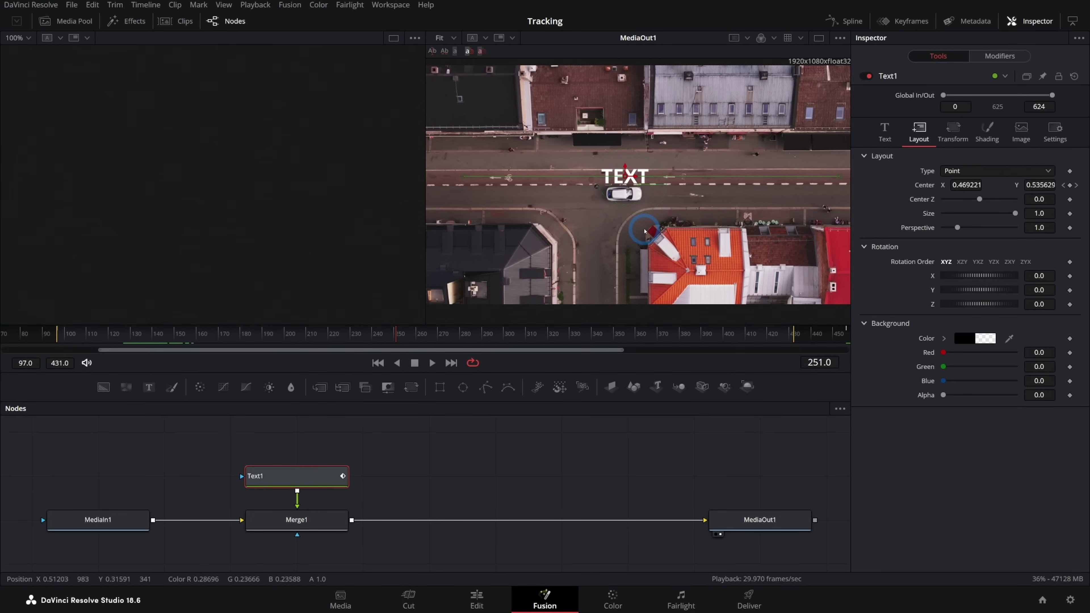
Delete the Merge1 node and insert a Tracker node between MediaIn1 and MediaOut1, spaced further along the connection.
click(315, 530)
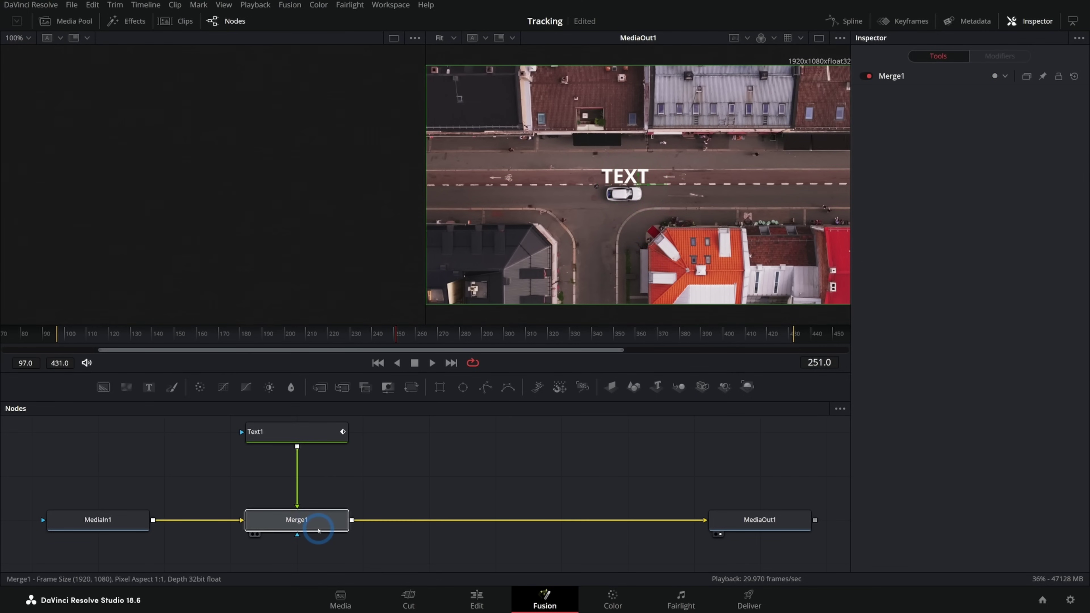
key(Delete)
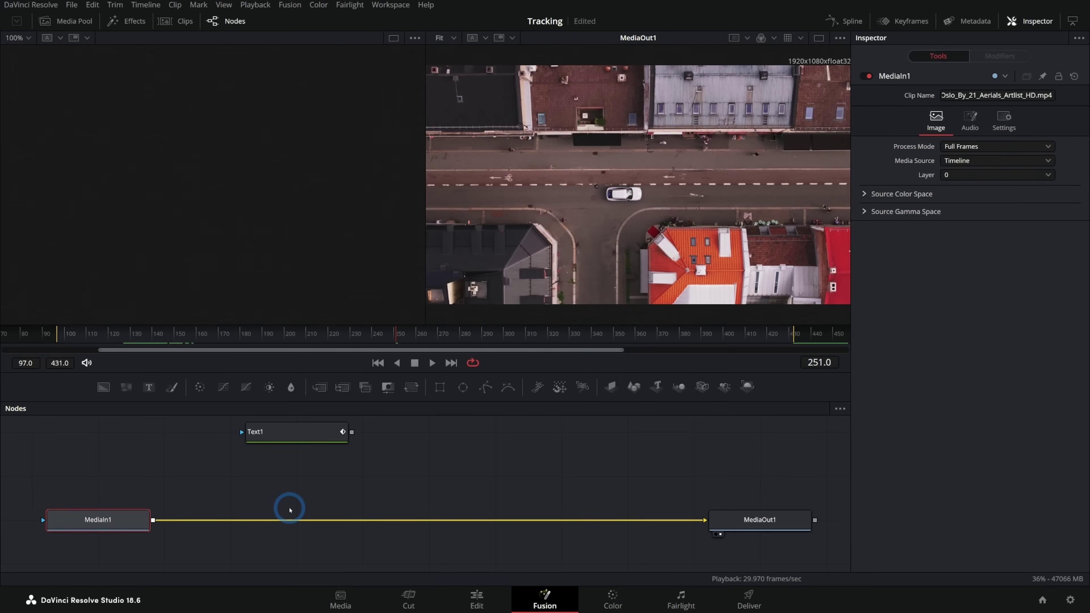
key(shift+space)
text(dam)
key(BackSpace)
key(BackSpace)
key(BackSpace)
text(track)
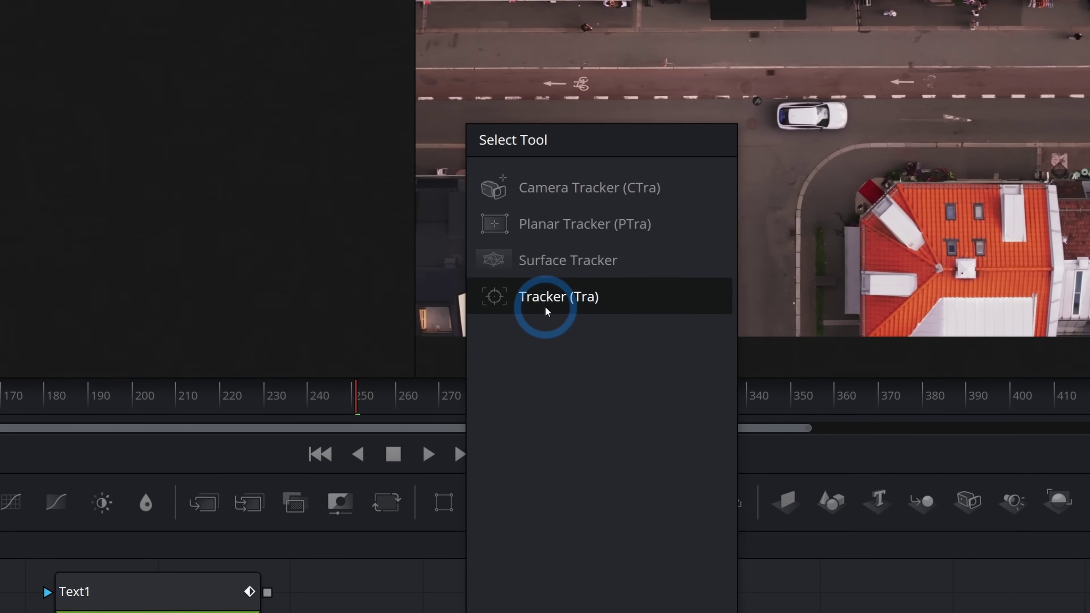
click(520, 470)
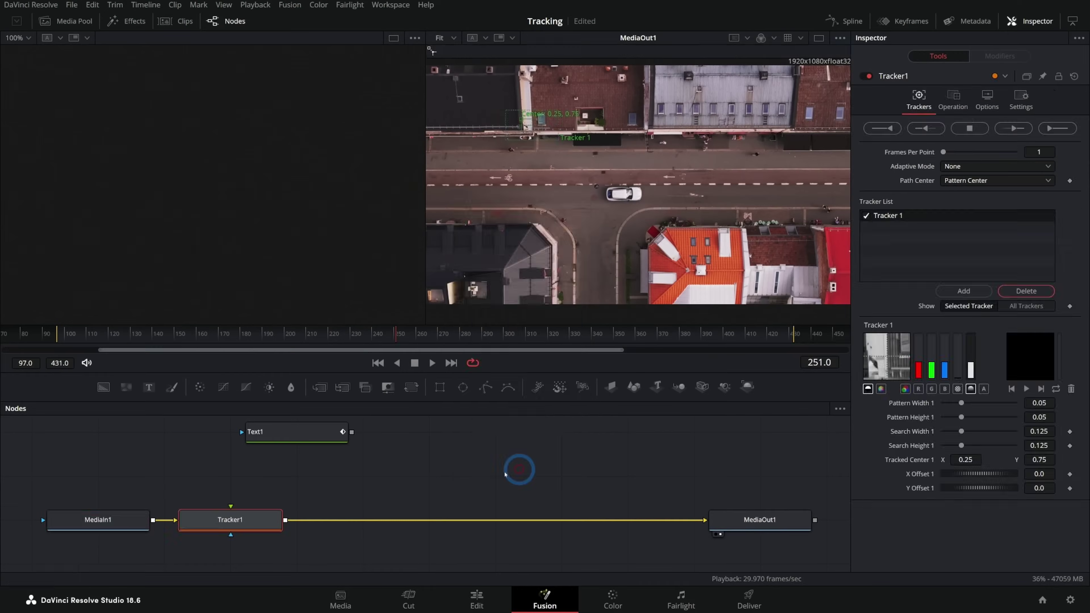
click(125, 524)
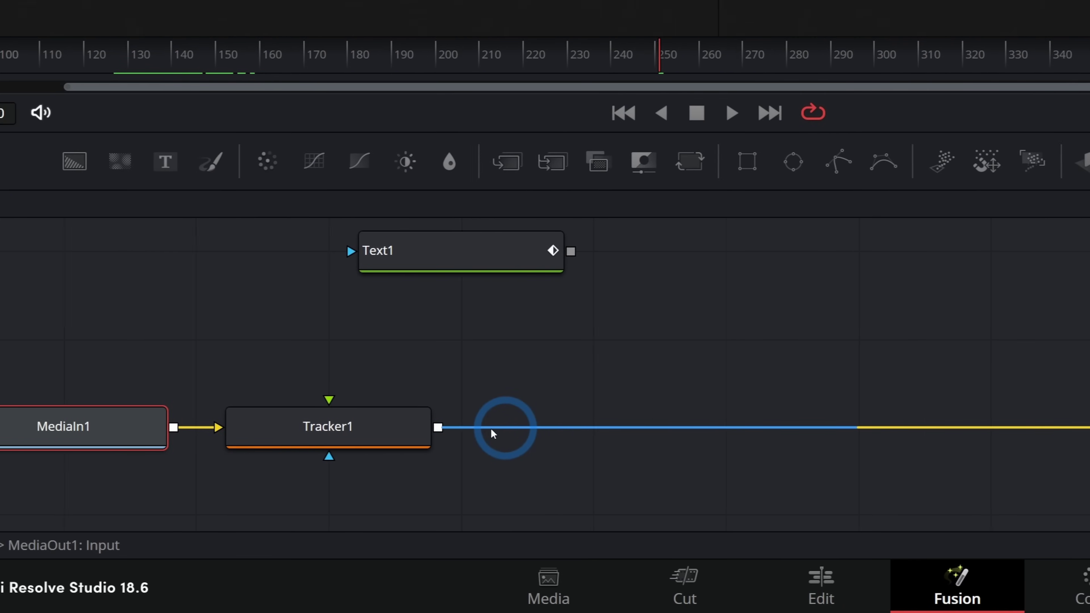
drag(391, 437, 497, 430)
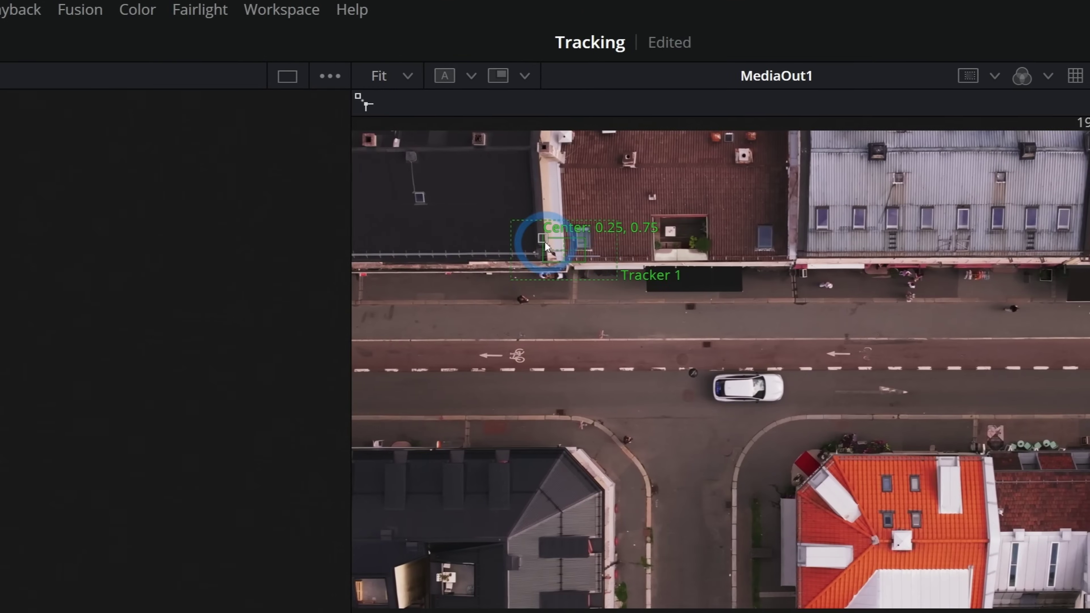
Move Tracker 1's pattern box onto the rear of the white car at frame 251.
drag(521, 121, 579, 144)
drag(570, 286, 641, 366)
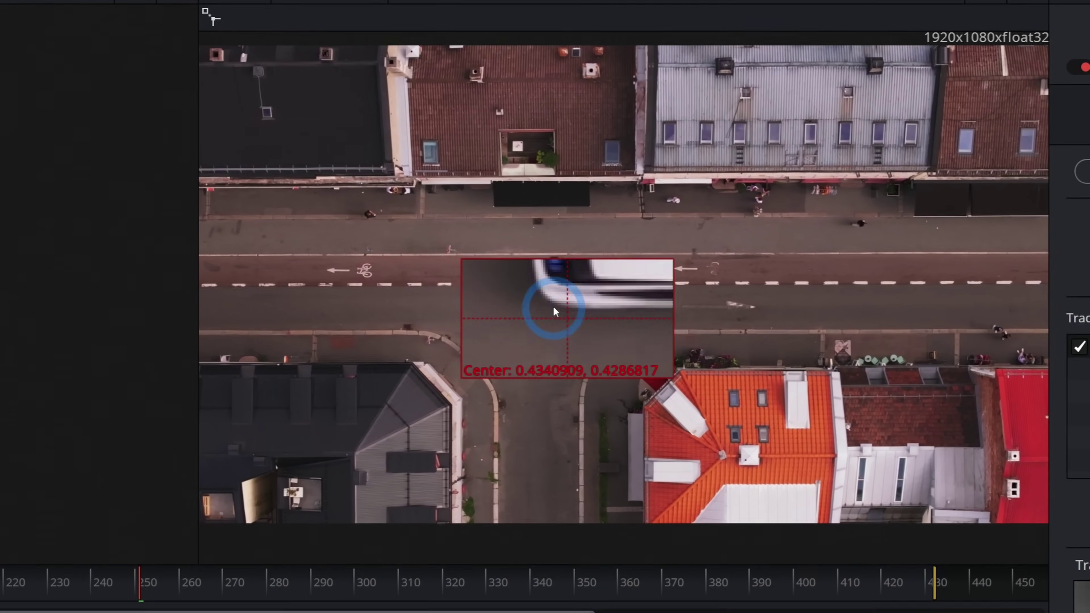
drag(554, 308, 546, 310)
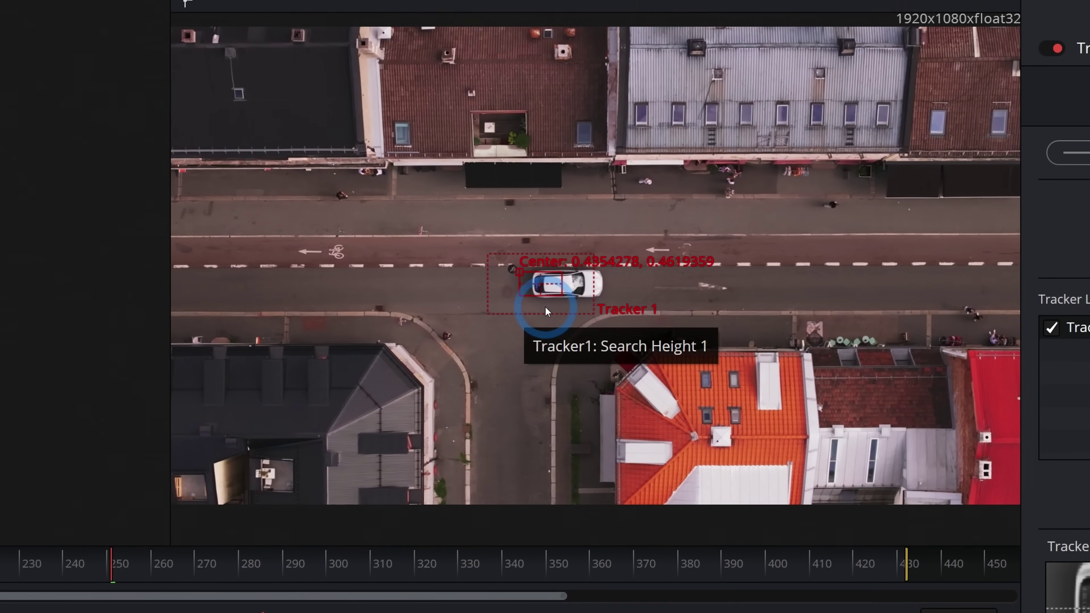
Resize and reposition Tracker 1's pattern box to about 0.016 wide and 0.040 high, tightly framing the car's rear window.
scroll(543, 309, up, 2)
scroll(546, 308, down, 3)
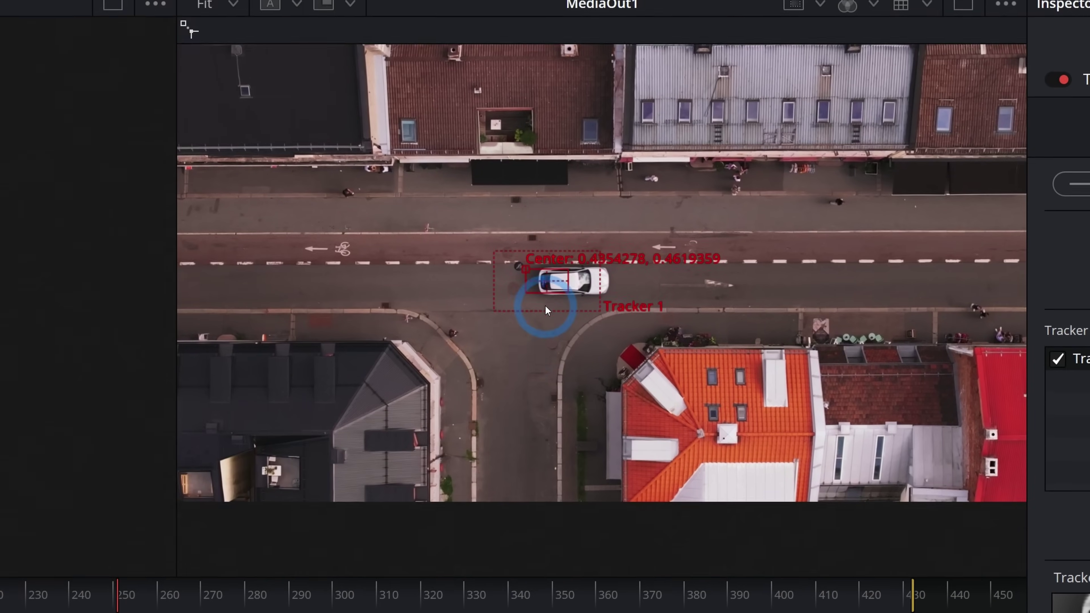
scroll(545, 306, up, 3)
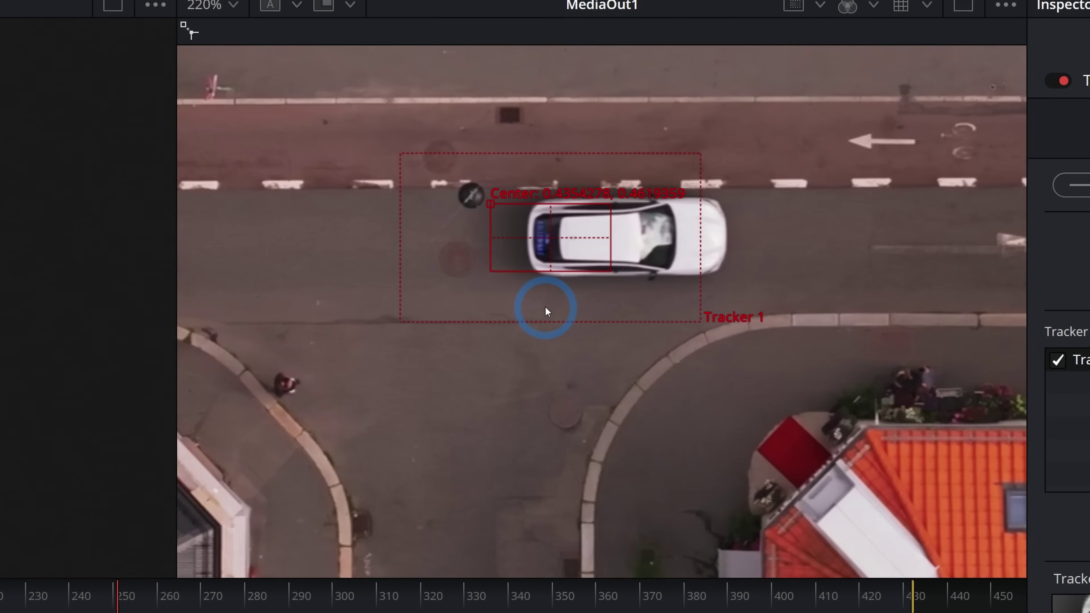
scroll(545, 306, up, 2)
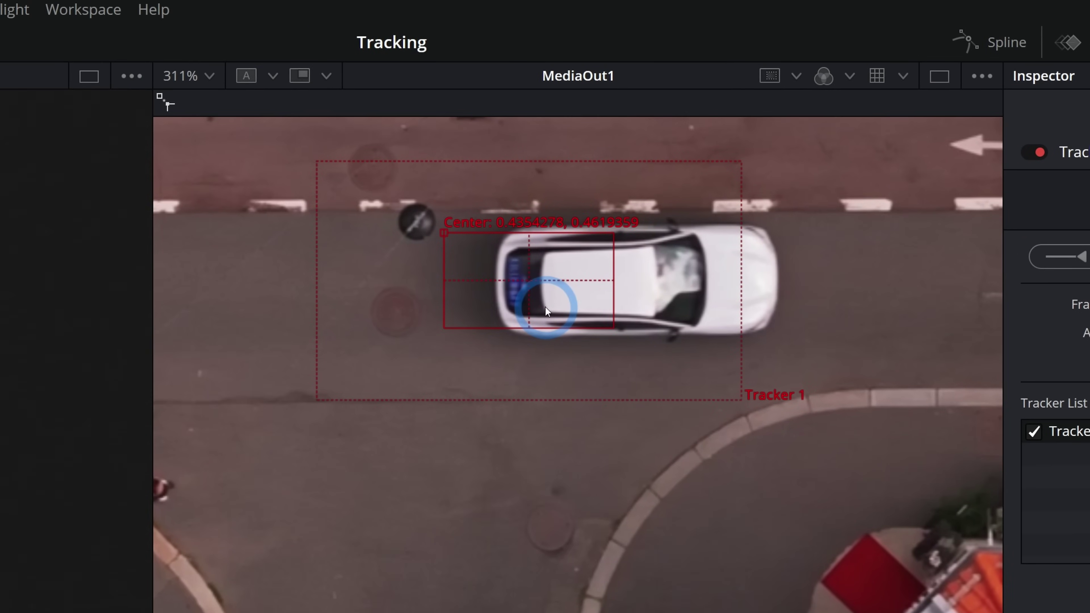
drag(417, 223, 430, 225)
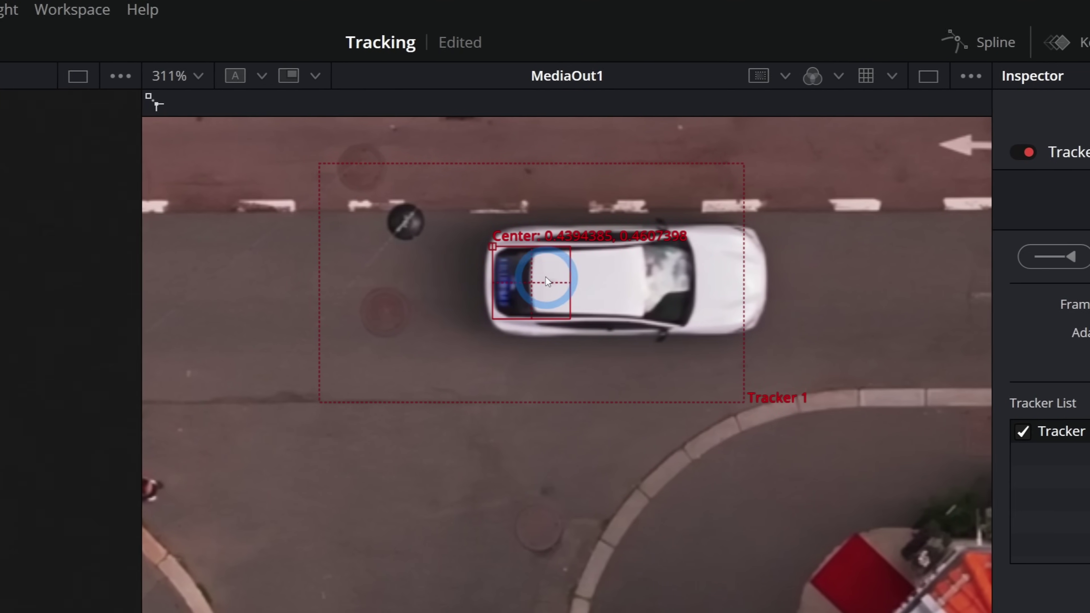
drag(491, 247, 475, 249)
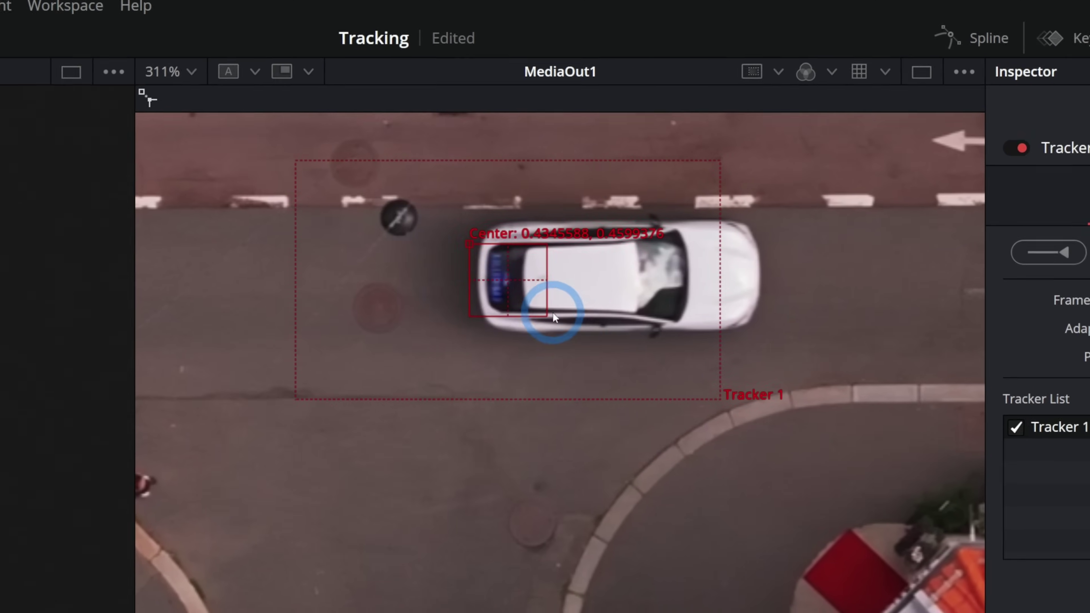
drag(548, 316, 535, 314)
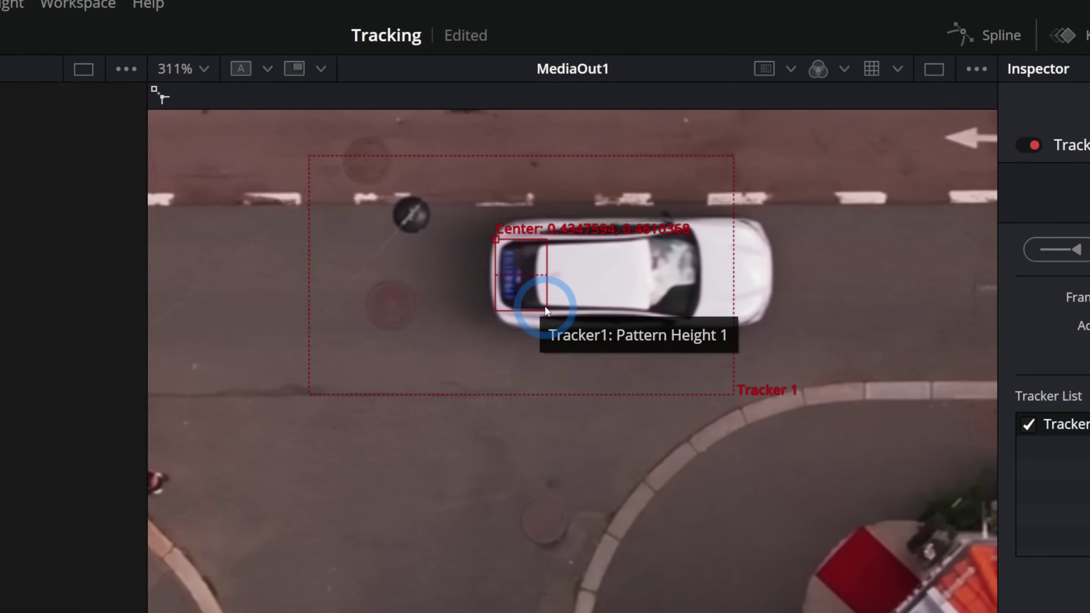
drag(546, 311, 577, 316)
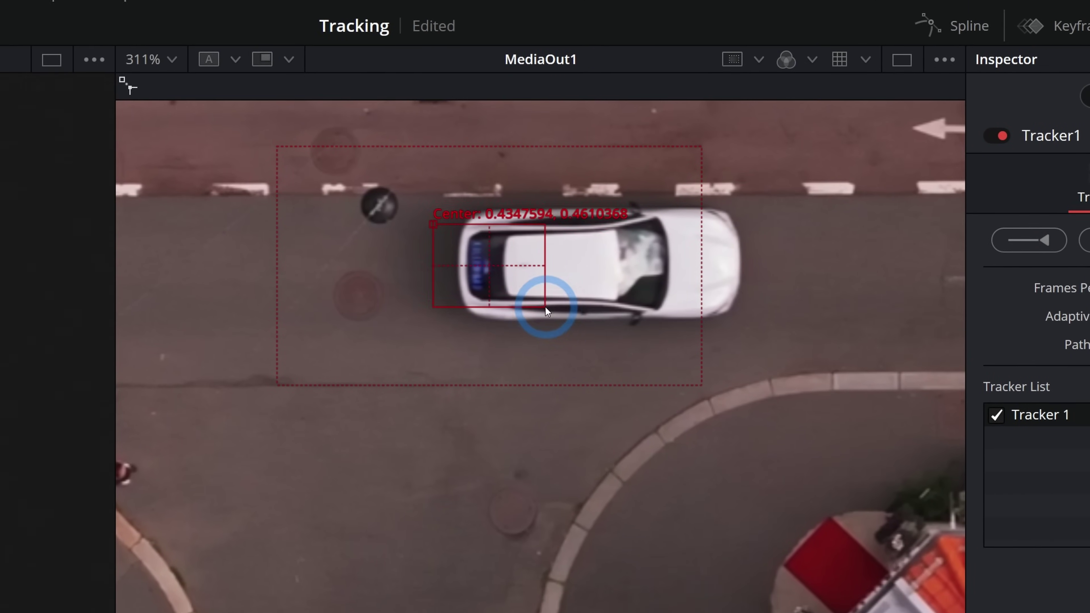
drag(433, 224, 417, 258)
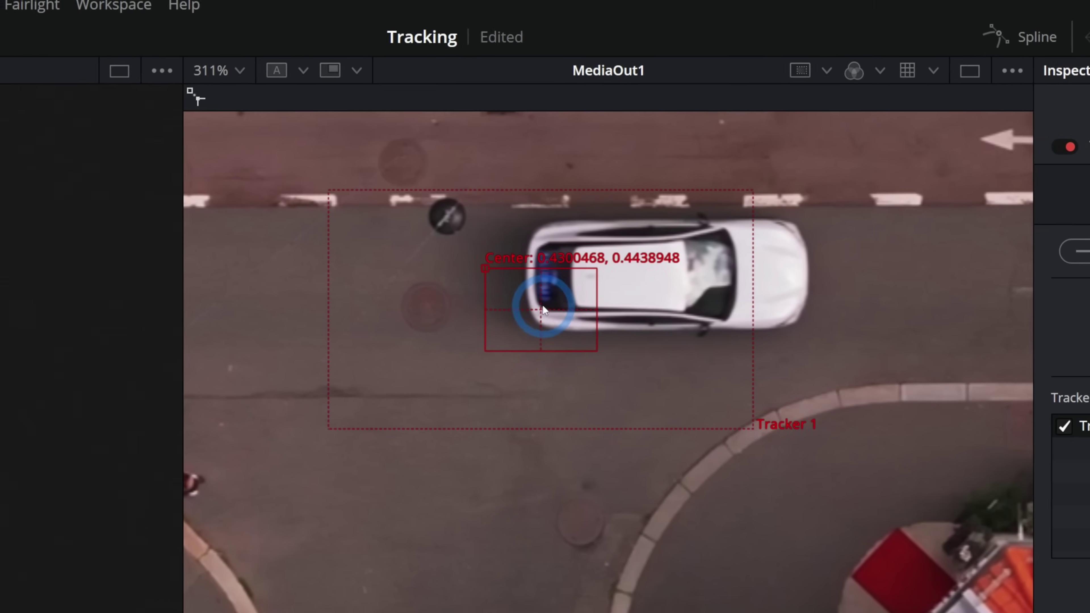
drag(488, 270, 530, 246)
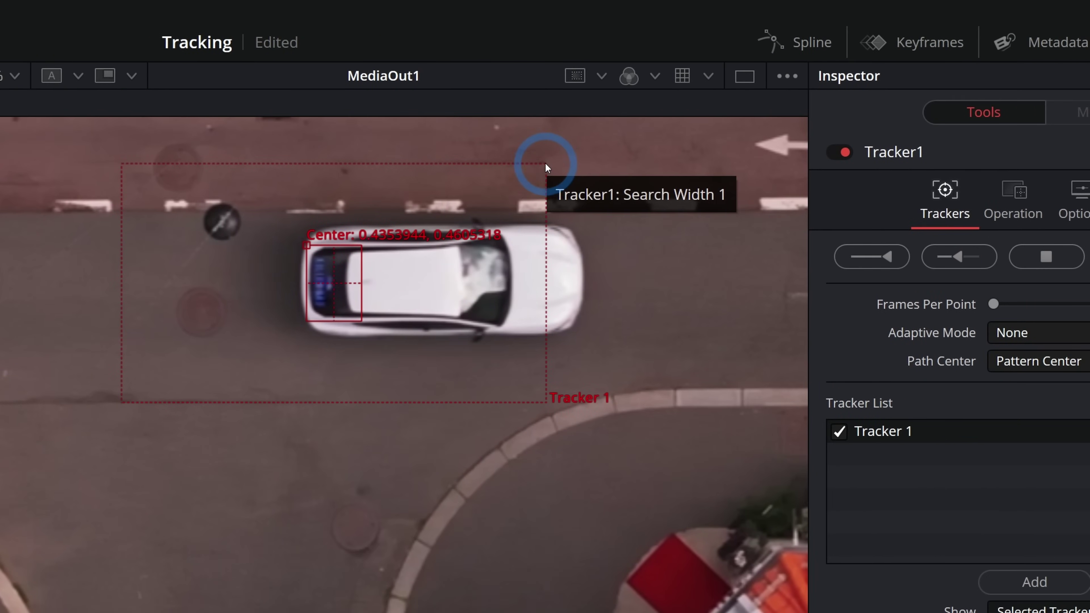
Shrink Tracker 1's search area to a smaller rectangle around the pattern box at the rear of the car.
drag(622, 164, 536, 198)
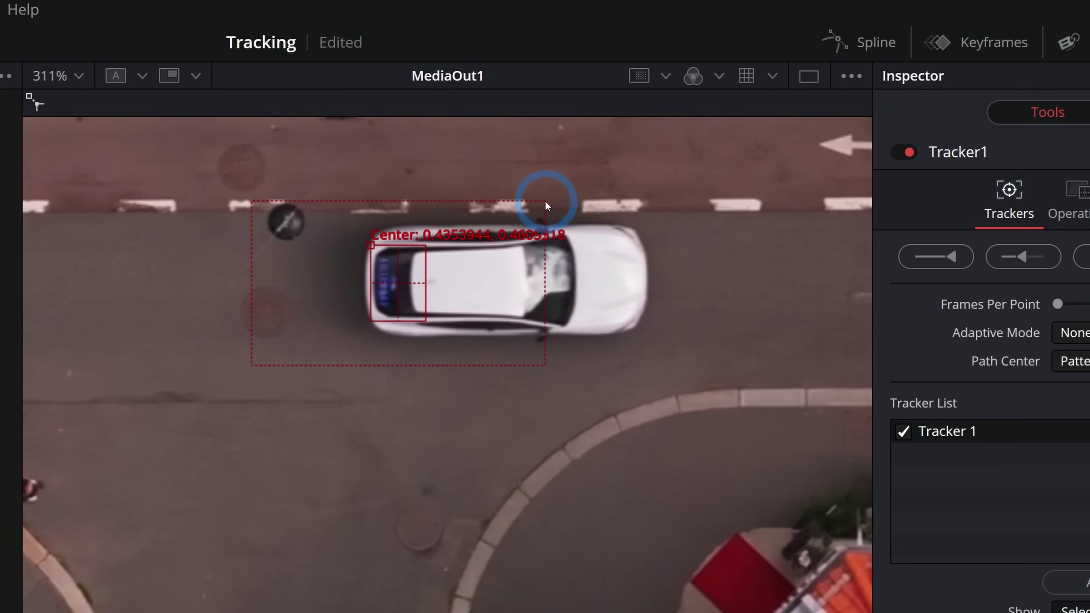
click(423, 258)
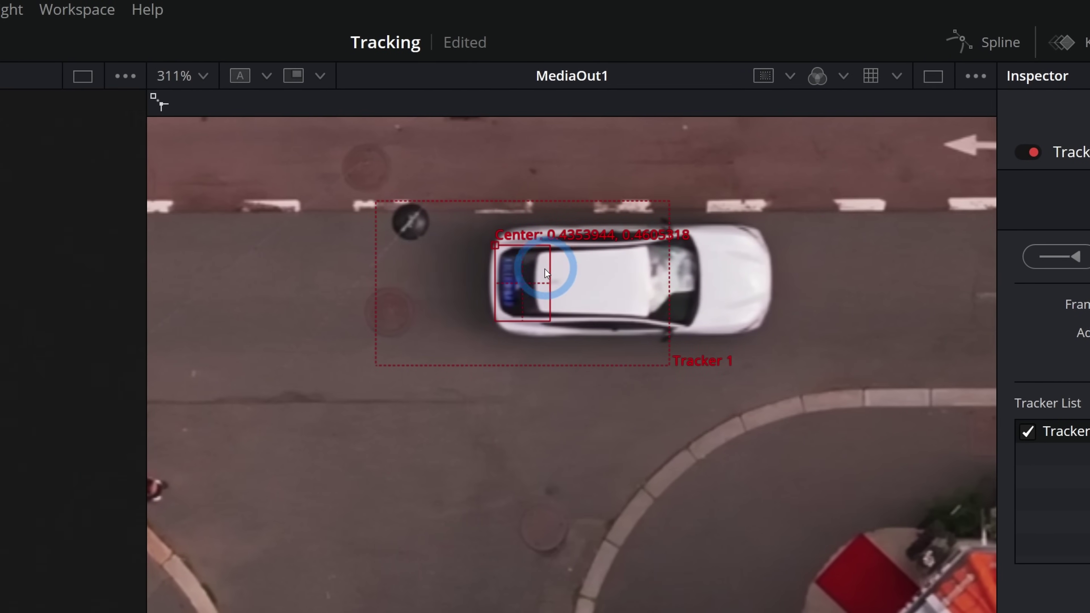
drag(669, 366, 652, 339)
drag(545, 306, 547, 309)
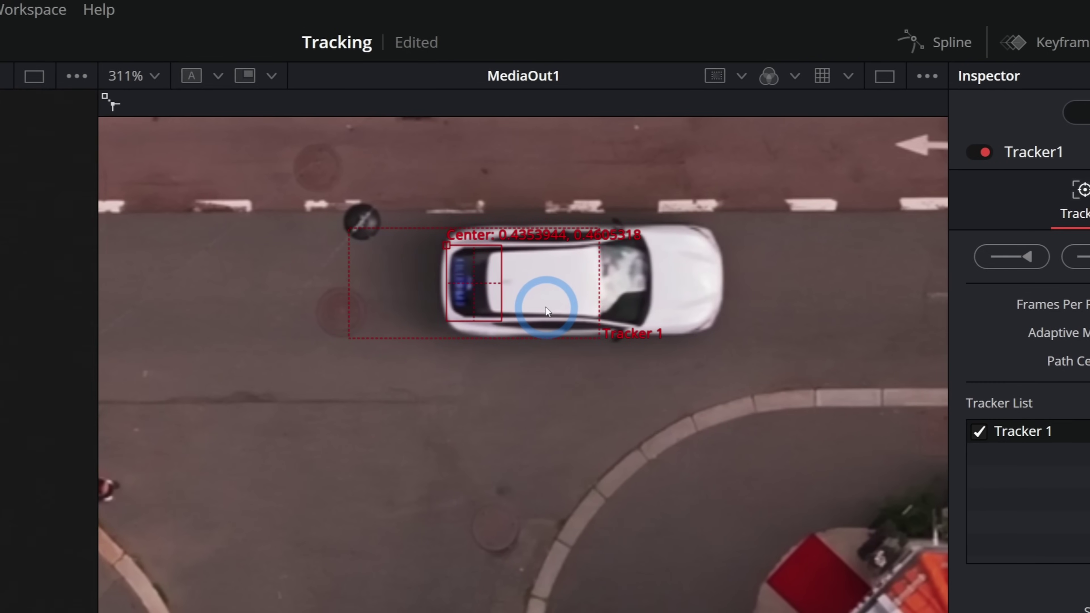
drag(545, 307, 545, 308)
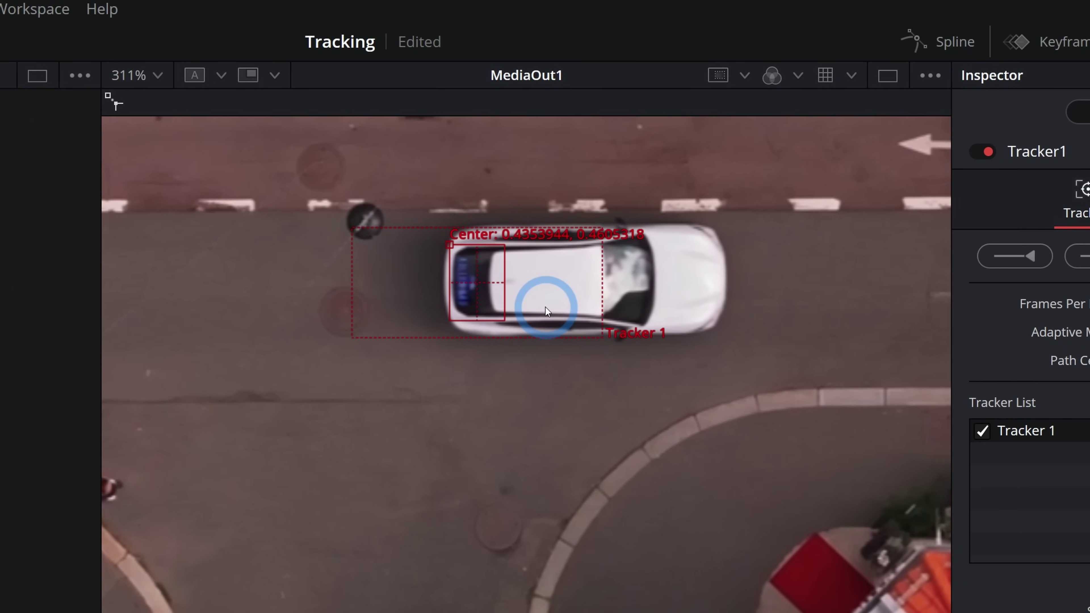
Step back and forth through neighbouring frames to compare the car's movement with the tracker's search area.
key(Right)
key(Left)
key(Right)
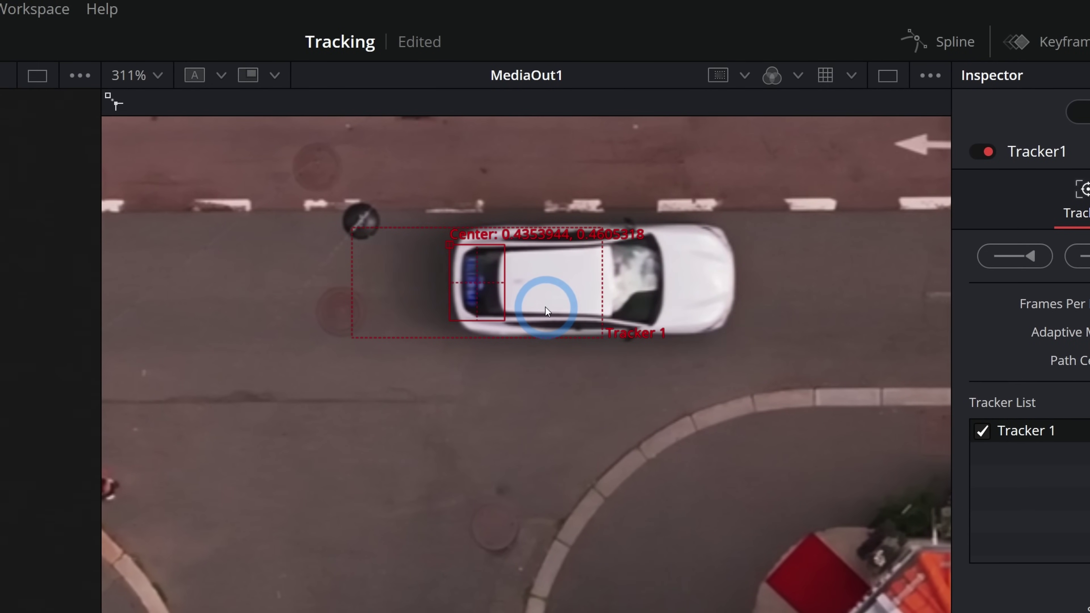
key(Left)
key(Right)
key(Right)
key(Right)
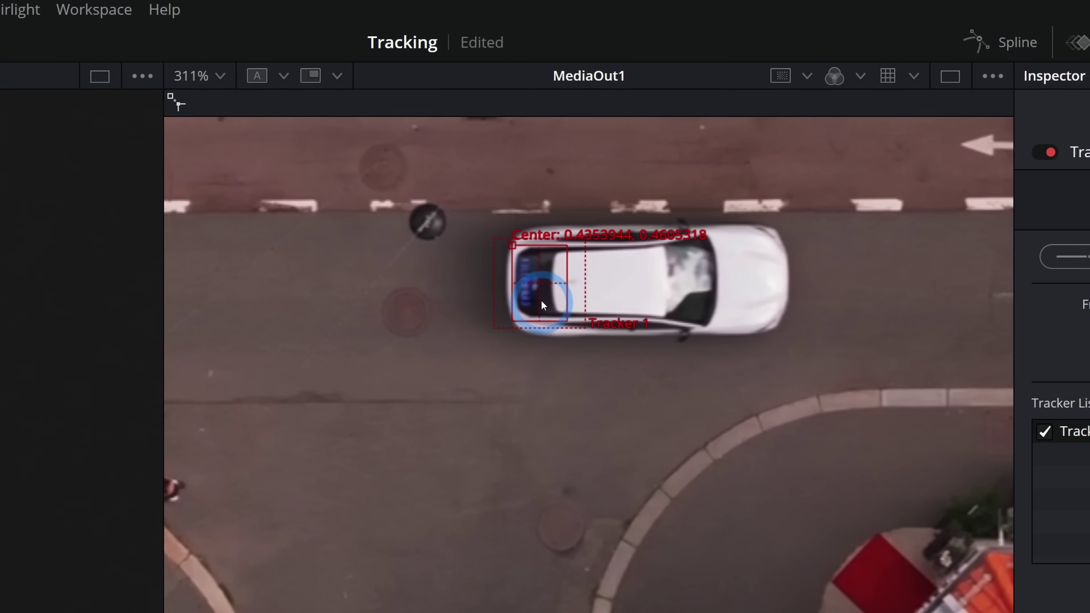
Track the car's rear window forward from frame 251.
scroll(614, 152, up, 2)
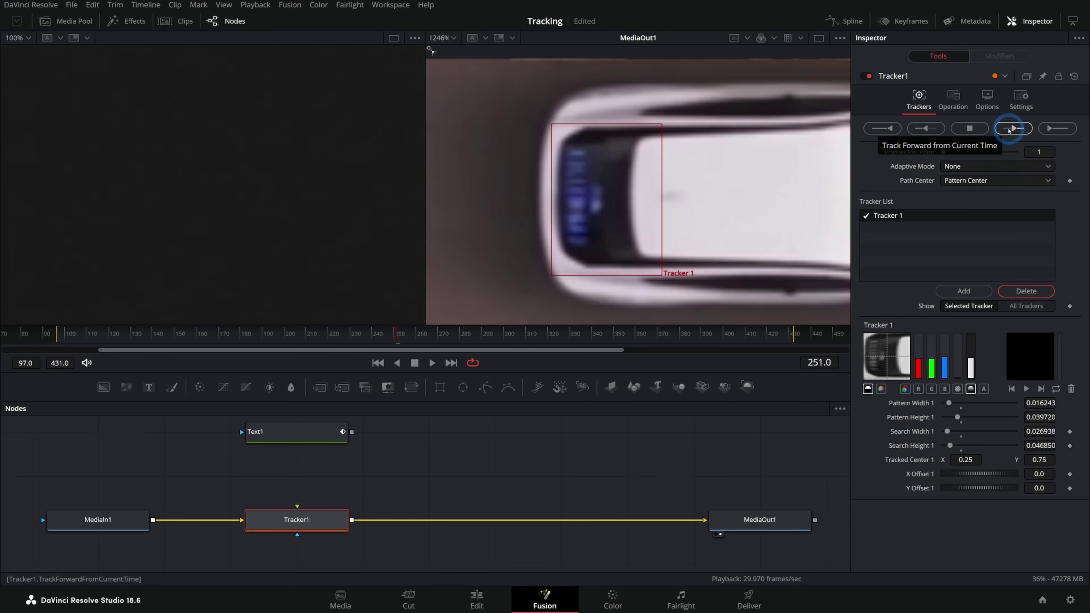
scroll(773, 179, down, 5)
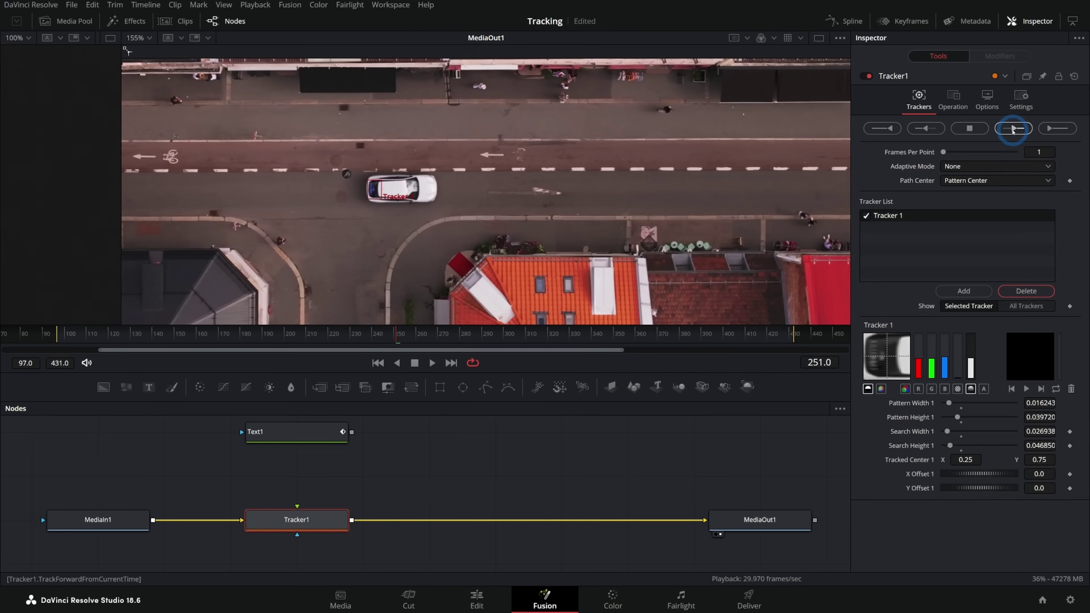
click(1013, 129)
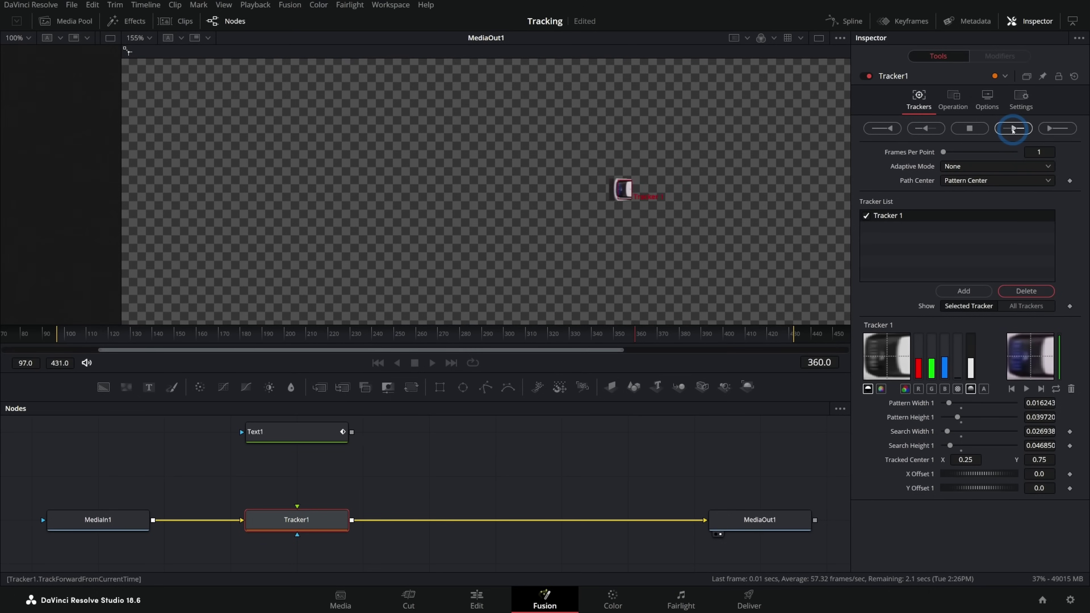
Return to frame 251 and track the car's rear window in reverse to the start of the clip.
drag(683, 336, 594, 334)
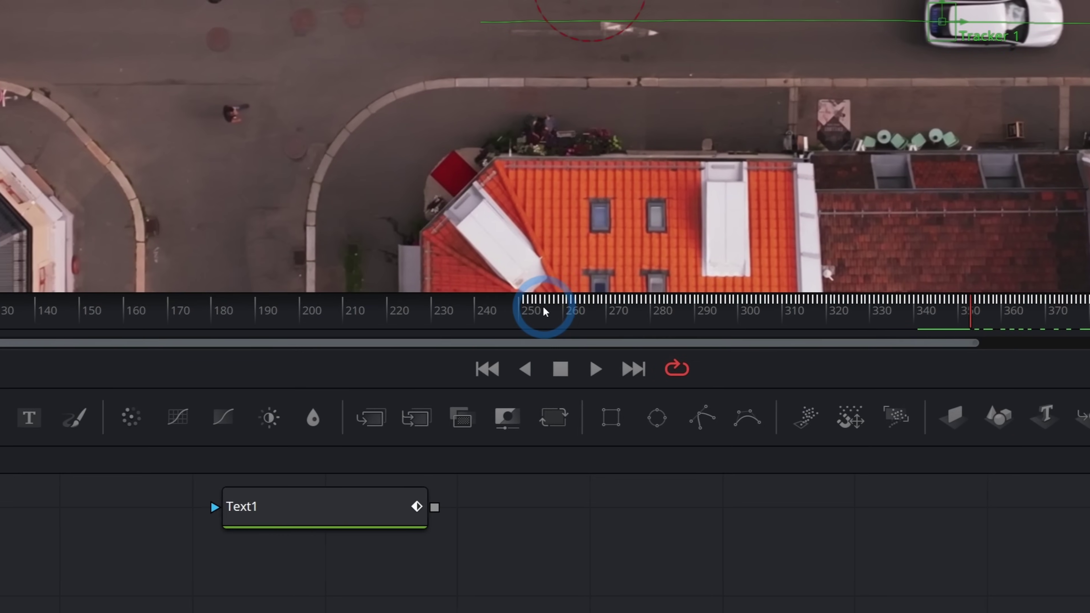
click(545, 310)
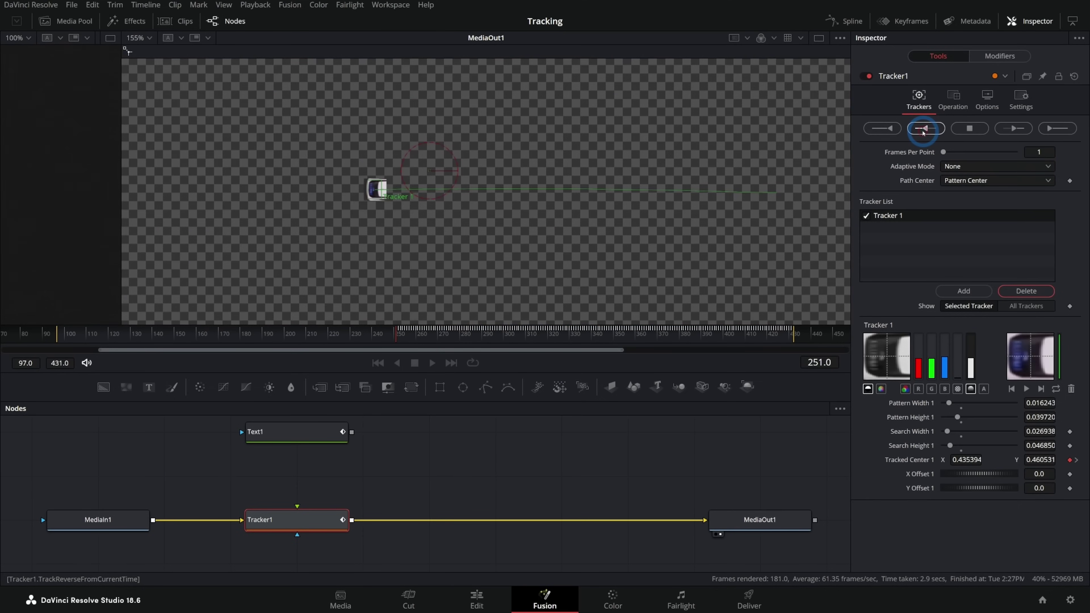
drag(180, 340, 60, 340)
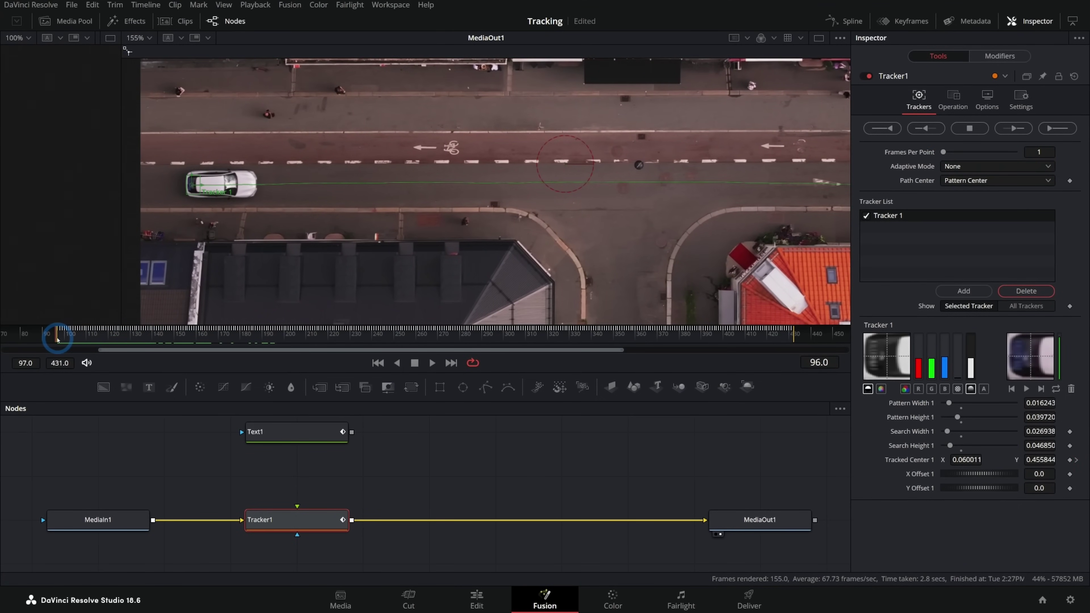
Show only the MediaOut1 viewer and scrub through the clip to check the tracked path against the car.
click(819, 38)
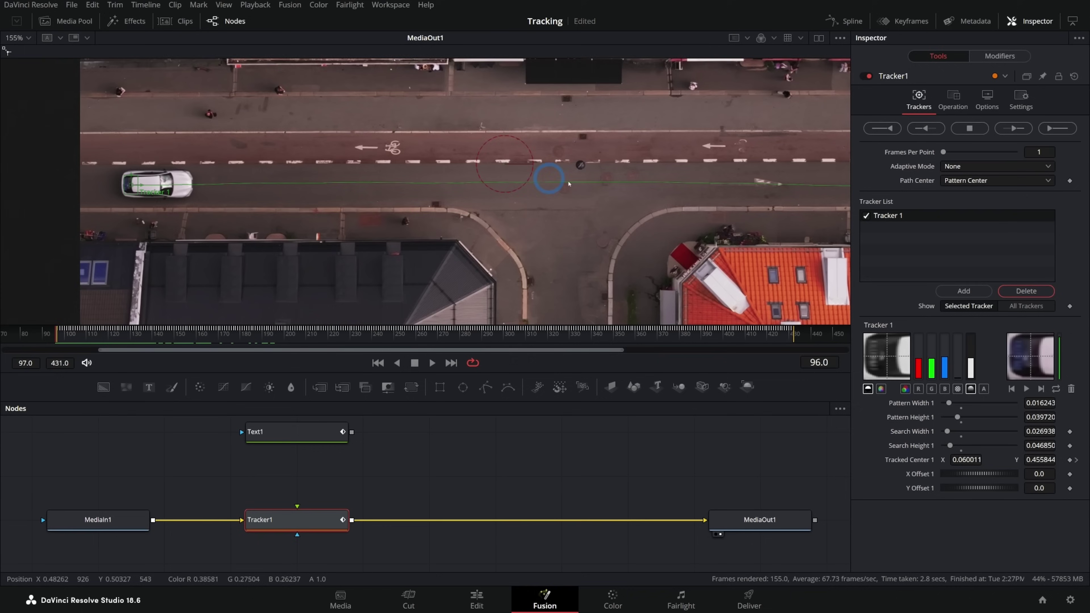
scroll(569, 184, down, 4)
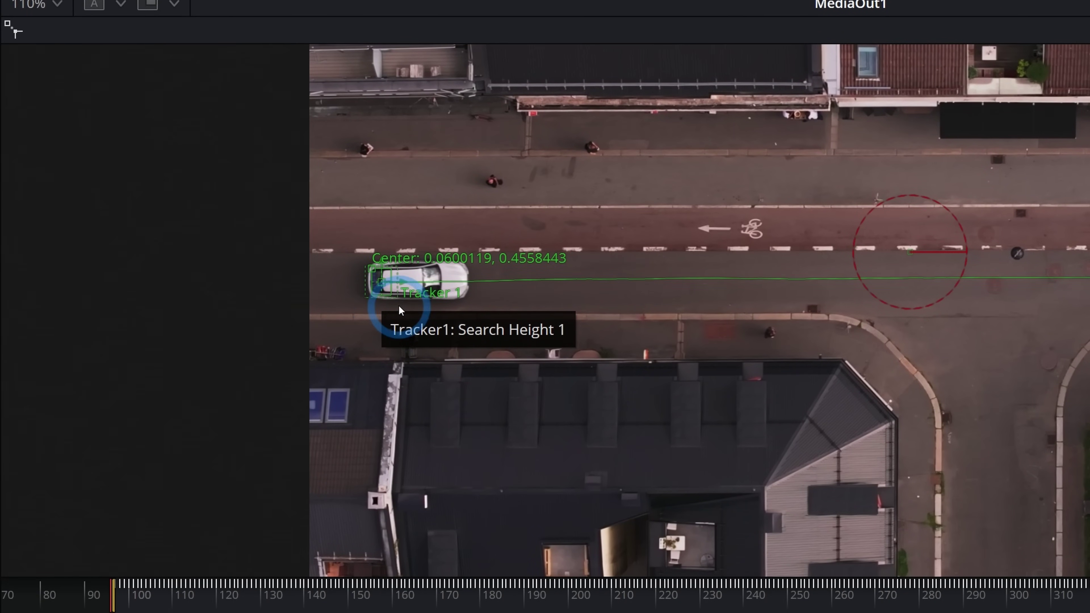
drag(60, 332, 739, 183)
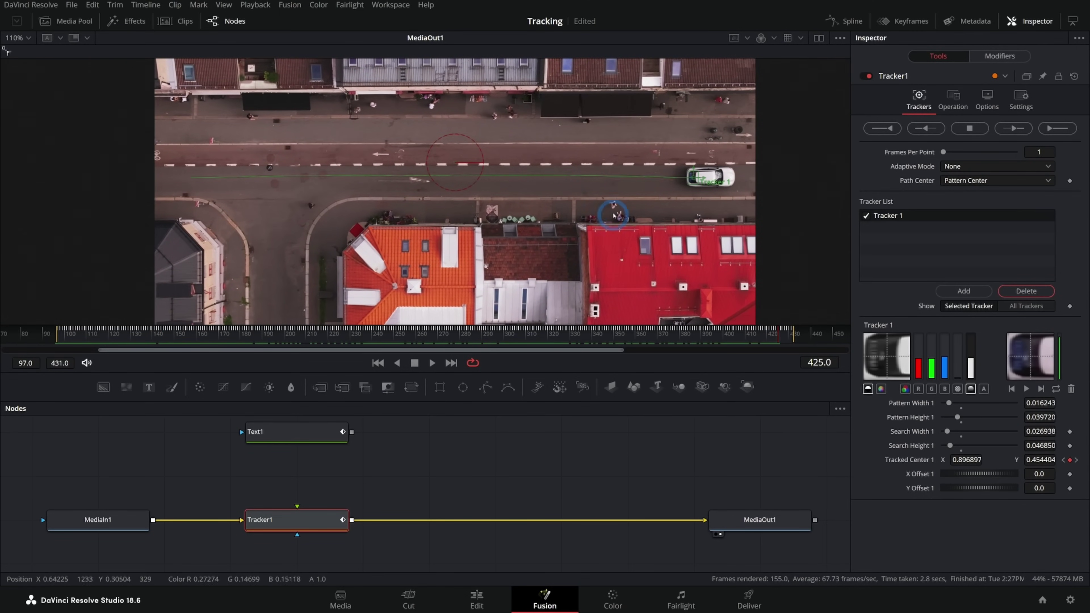
Set Tracker1's operation to Match Move.
click(284, 431)
scroll(481, 451, up, 1)
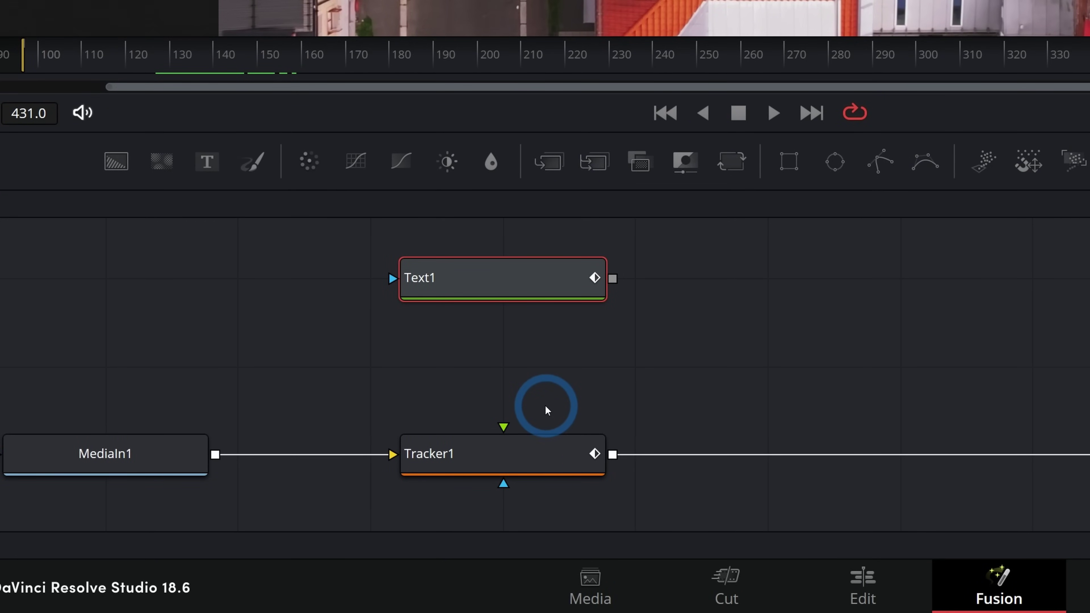
click(531, 451)
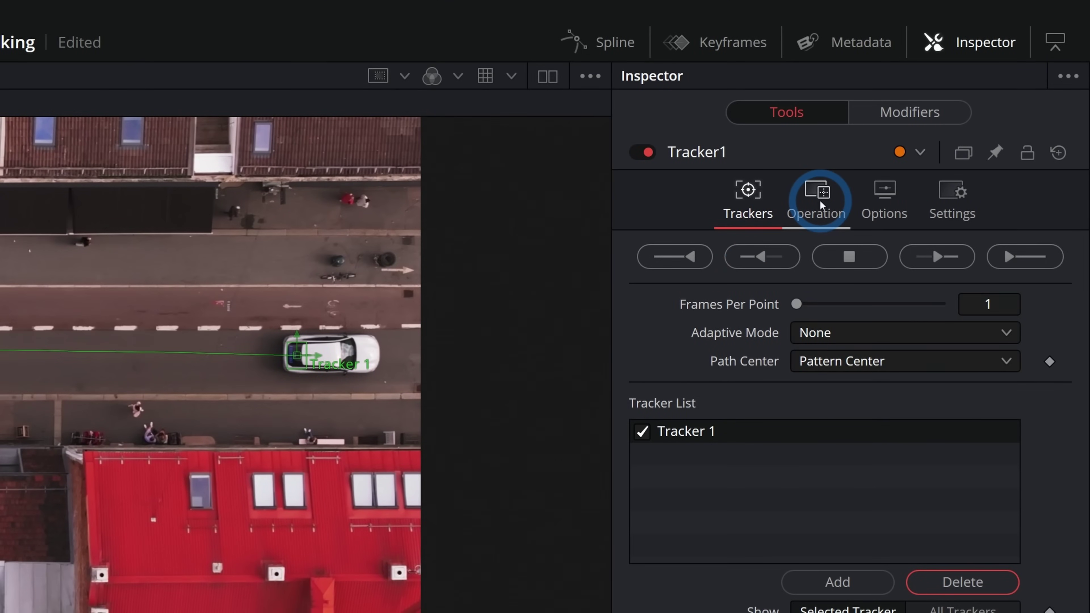
click(819, 199)
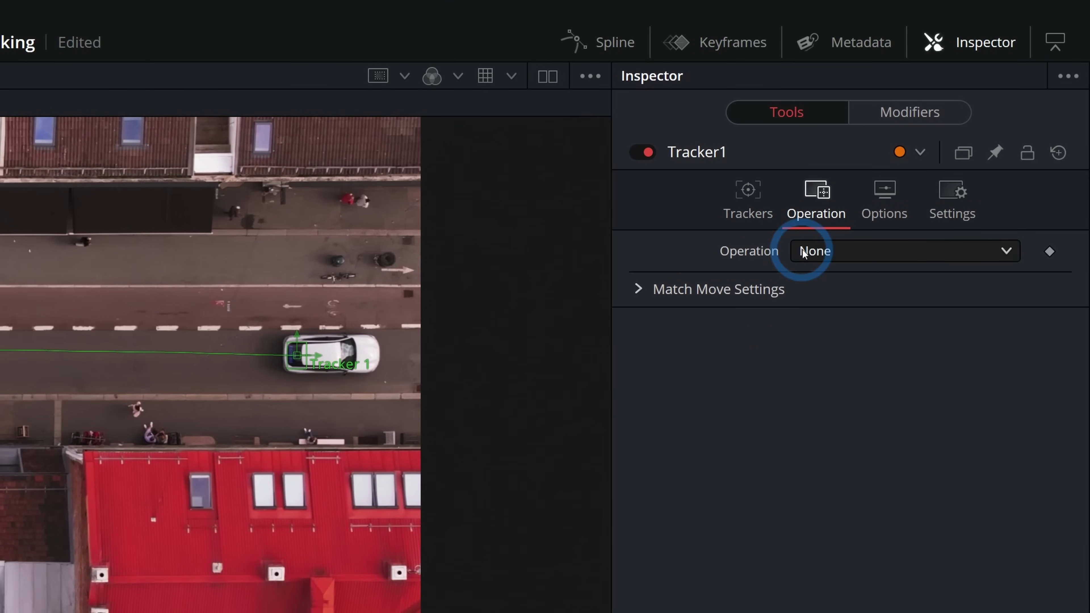
click(850, 253)
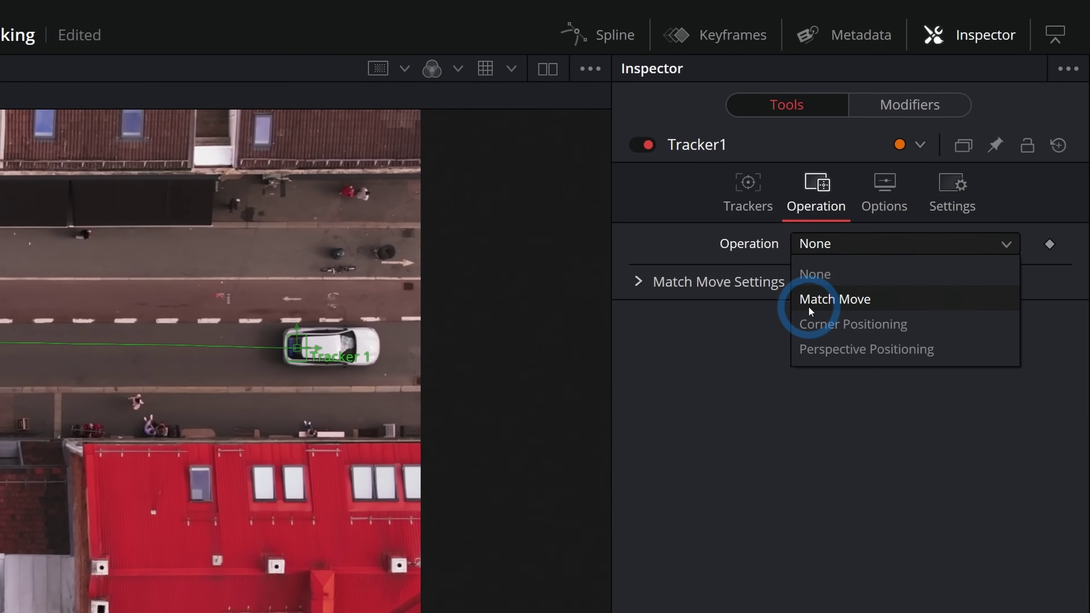
click(847, 306)
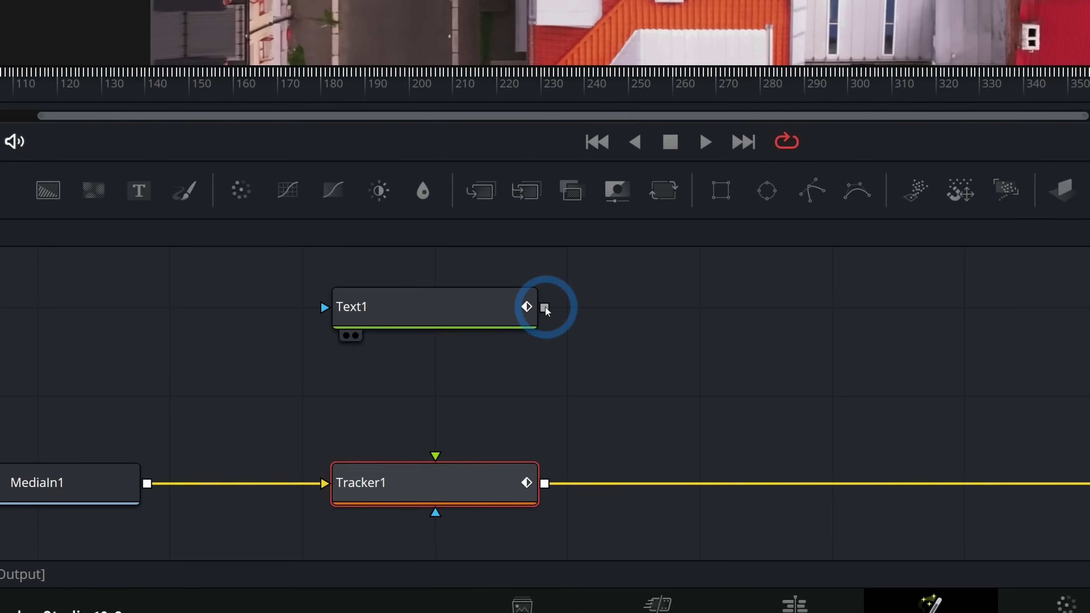
Connect Text1 to Tracker1's foreground input and reset the animated Center of the text to 0.5, 0.5.
drag(352, 446, 322, 501)
drag(534, 390, 486, 426)
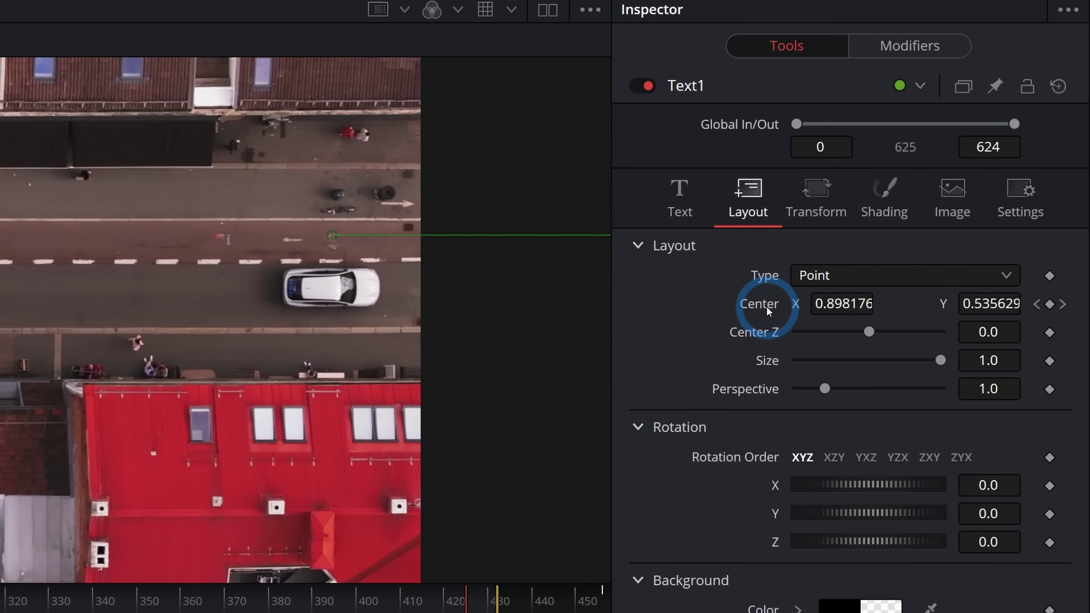
double_click(768, 308)
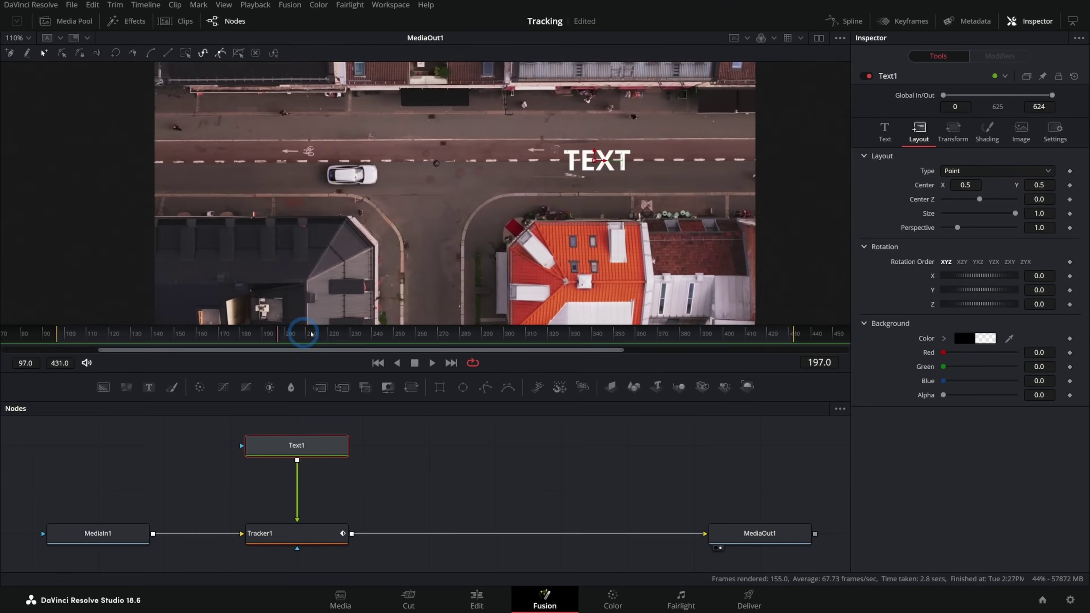
Position the text just above the car, with Center at about 0.091, 0.534, and play the clip to check that it follows.
drag(306, 333, 220, 334)
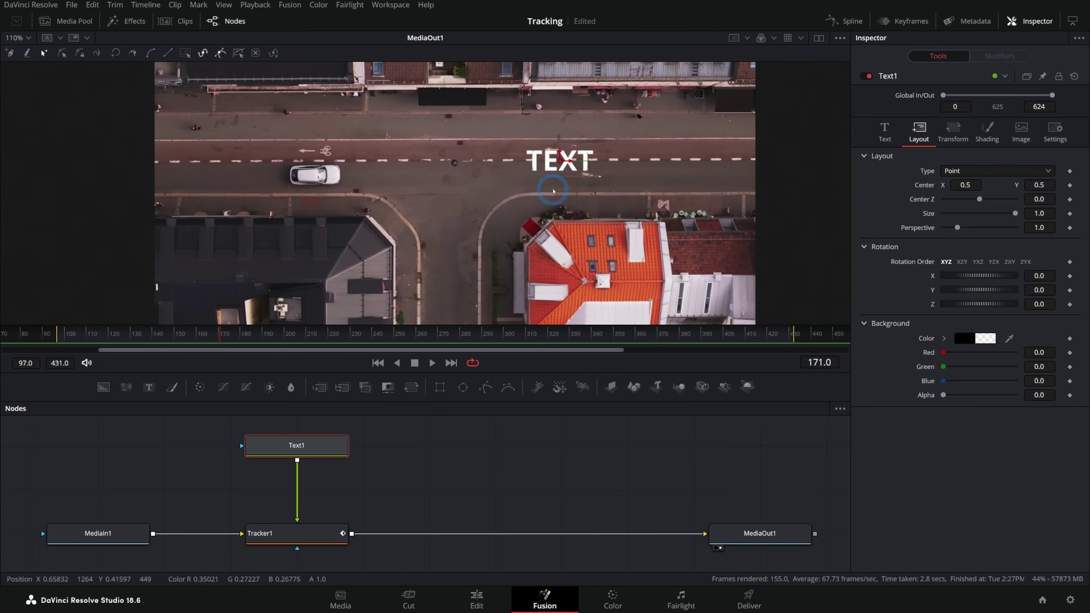
drag(559, 169, 315, 155)
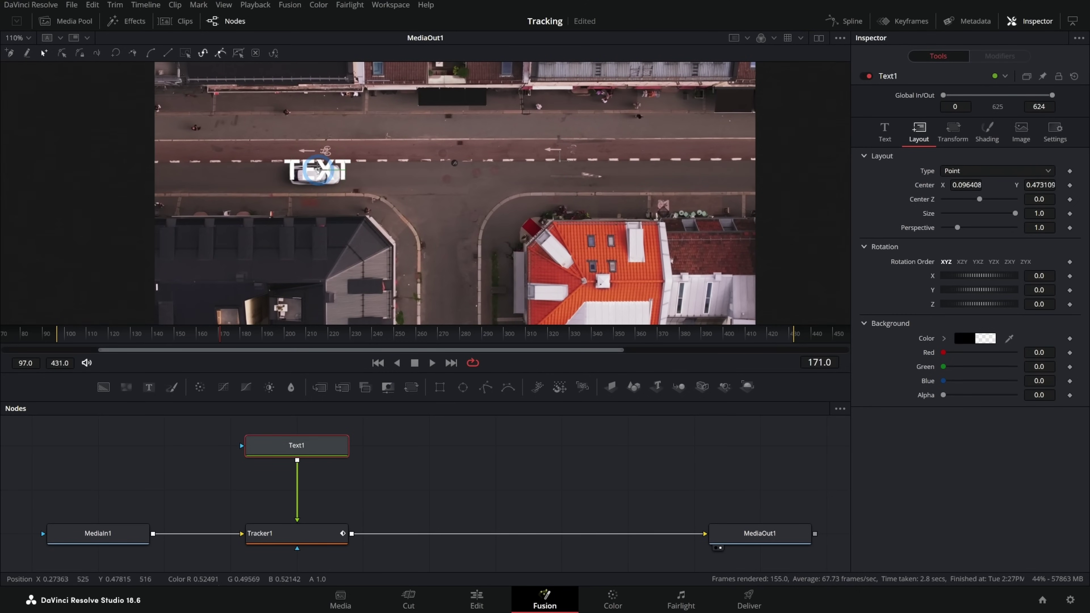
drag(494, 334, 520, 334)
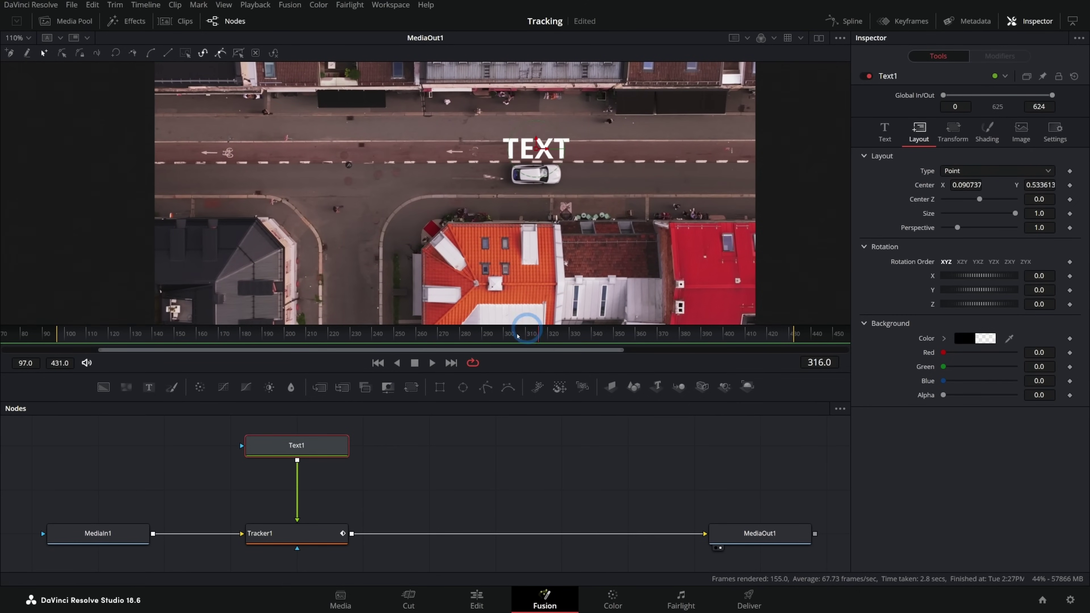
click(428, 363)
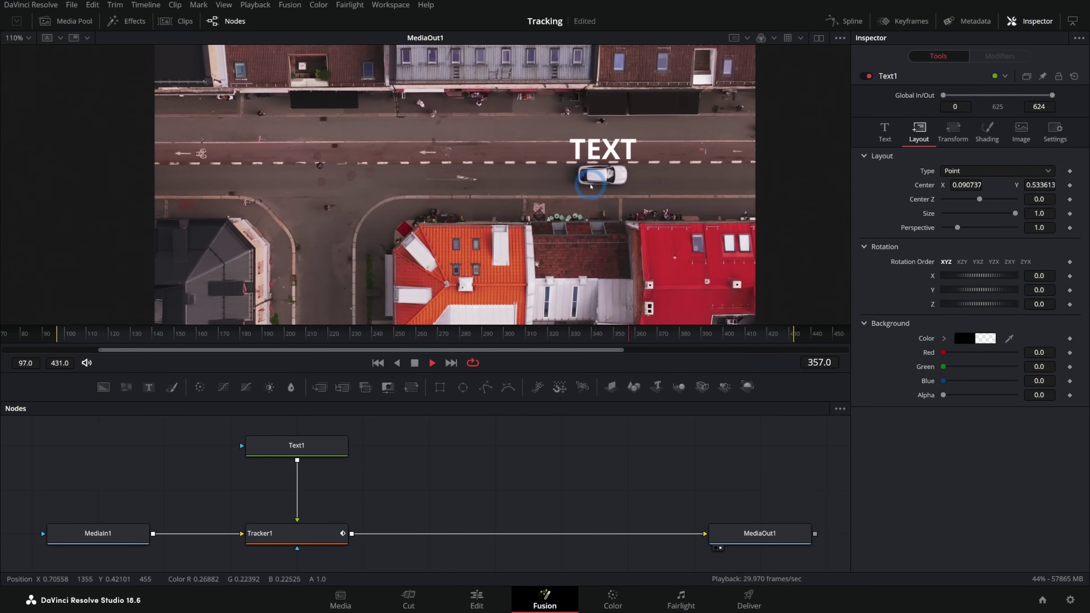
click(414, 364)
Open Timeline 2 from the media pool and widen the MediaOut1 viewer beside the Locator_GFX viewer.
click(67, 21)
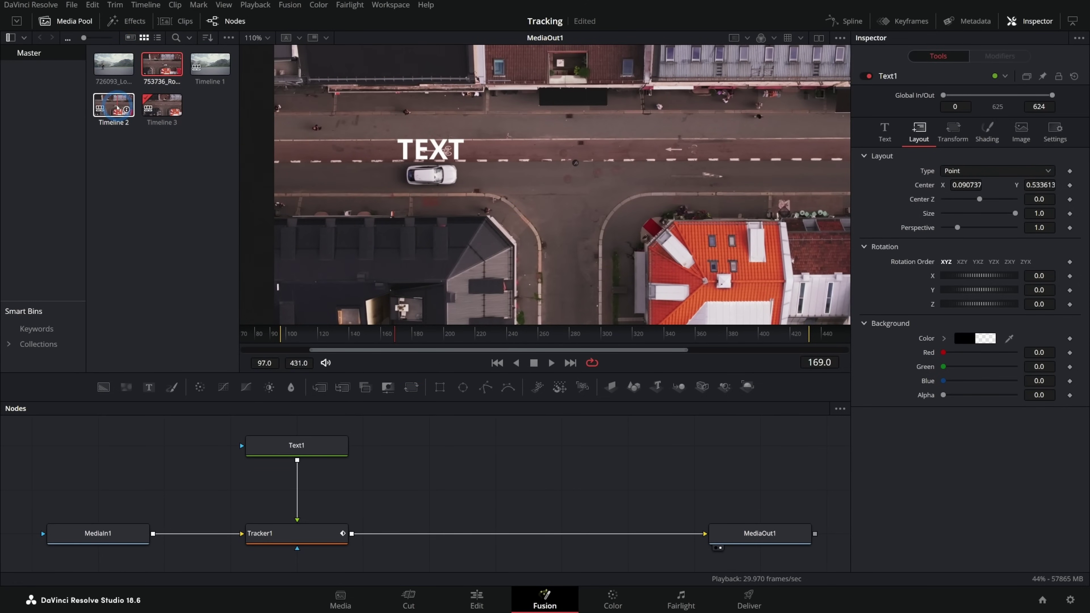
double_click(120, 116)
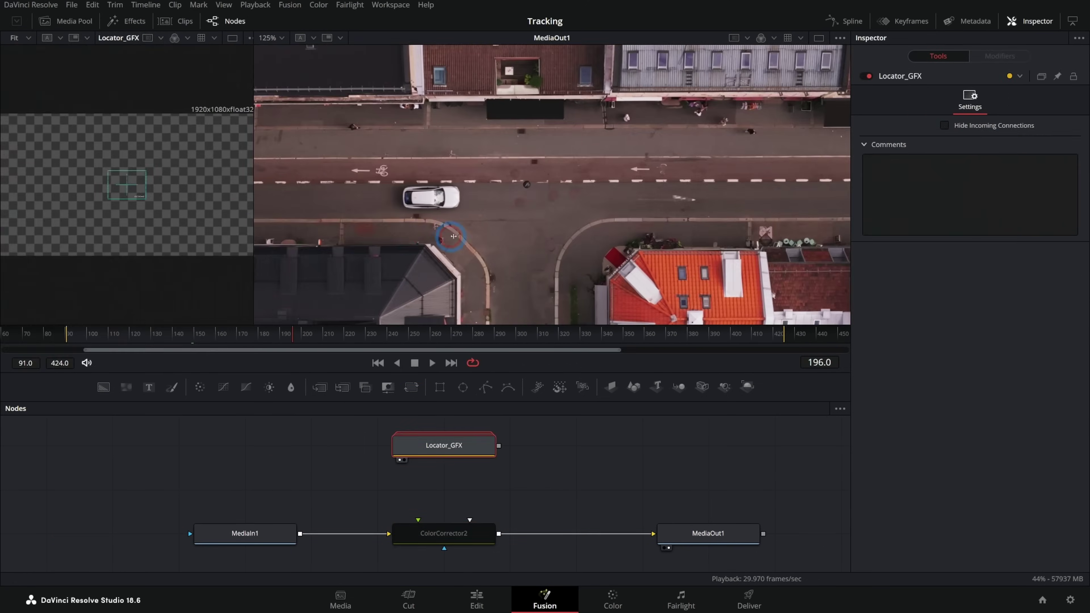
drag(108, 337, 393, 330)
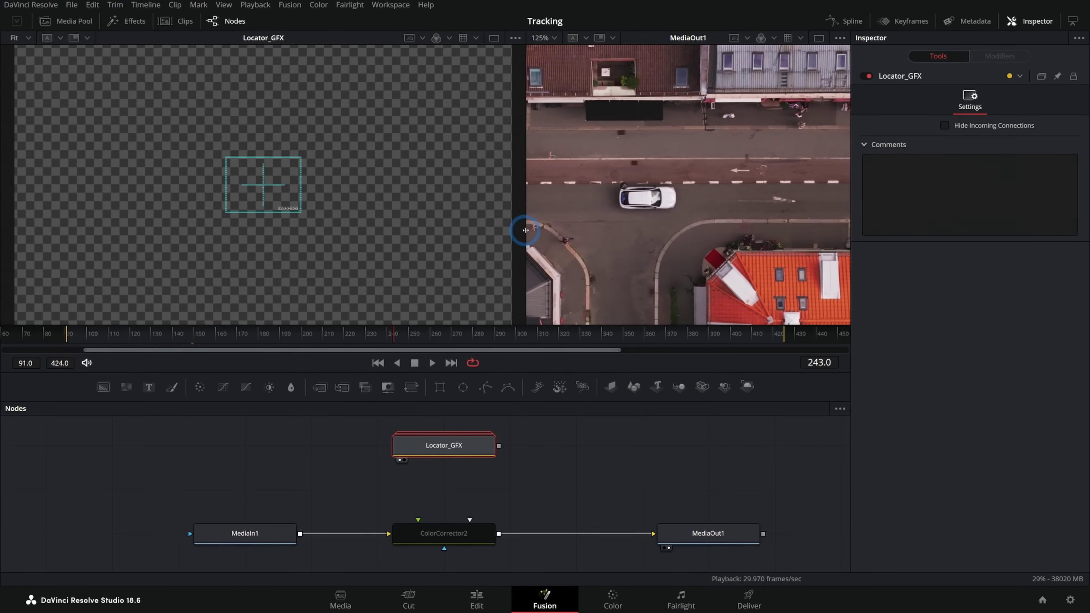
drag(525, 230, 358, 227)
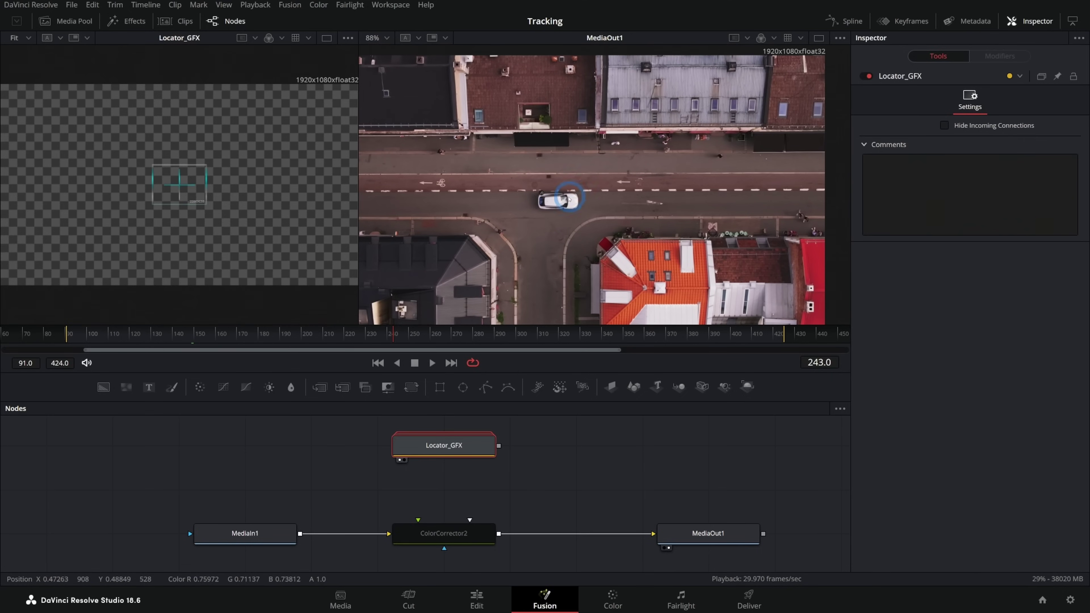
Take ColorCorrector2 out of the node flow and insert a Tracker node between MediaIn1 and MediaOut1.
drag(77, 333, 135, 334)
key(ctrl+z)
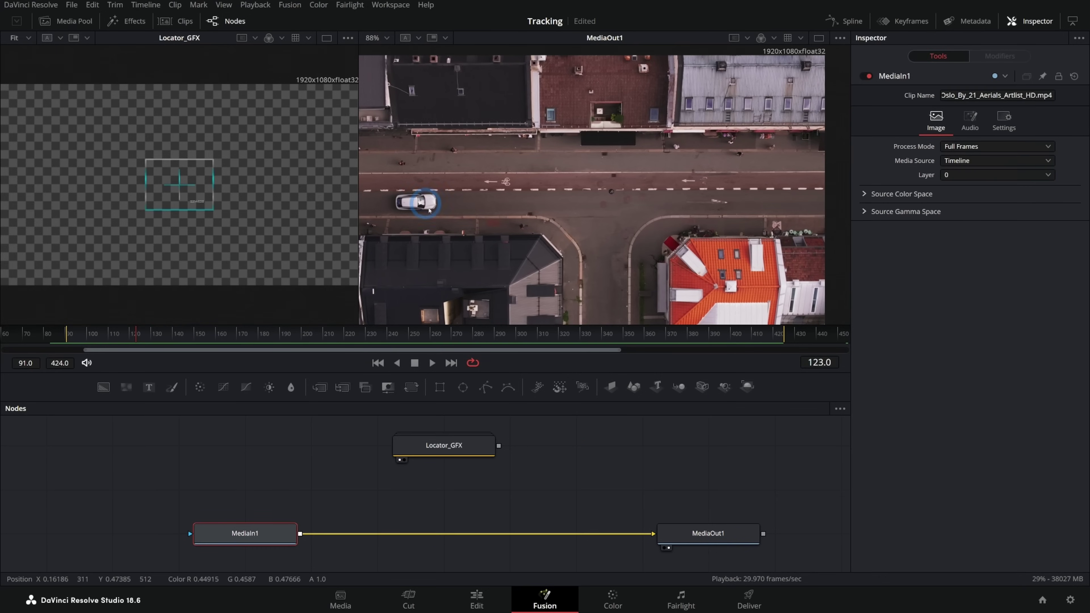
key(shift+space)
text(track)
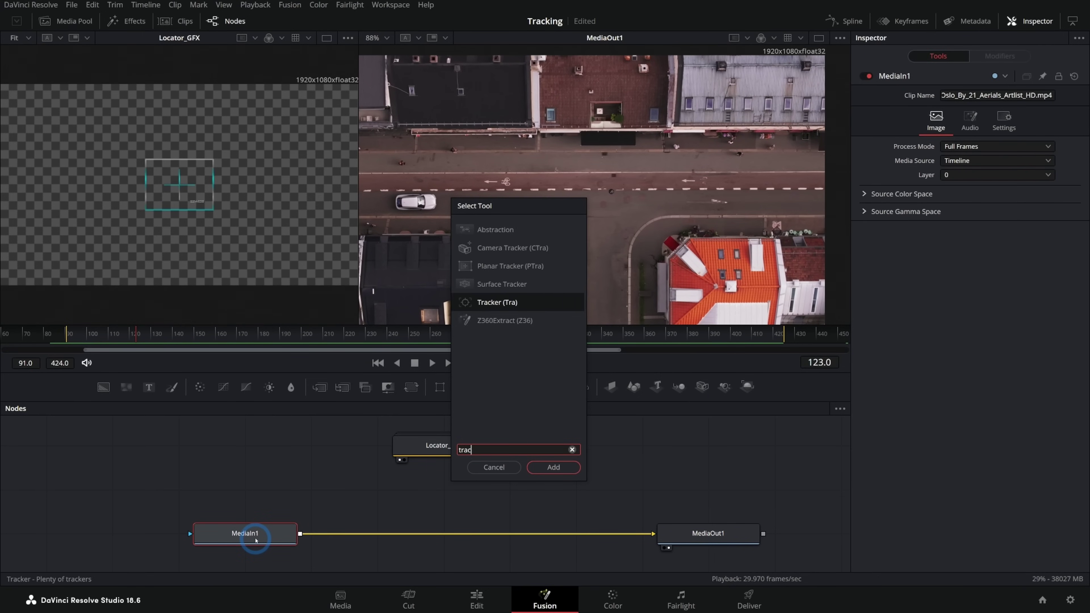
key(Return)
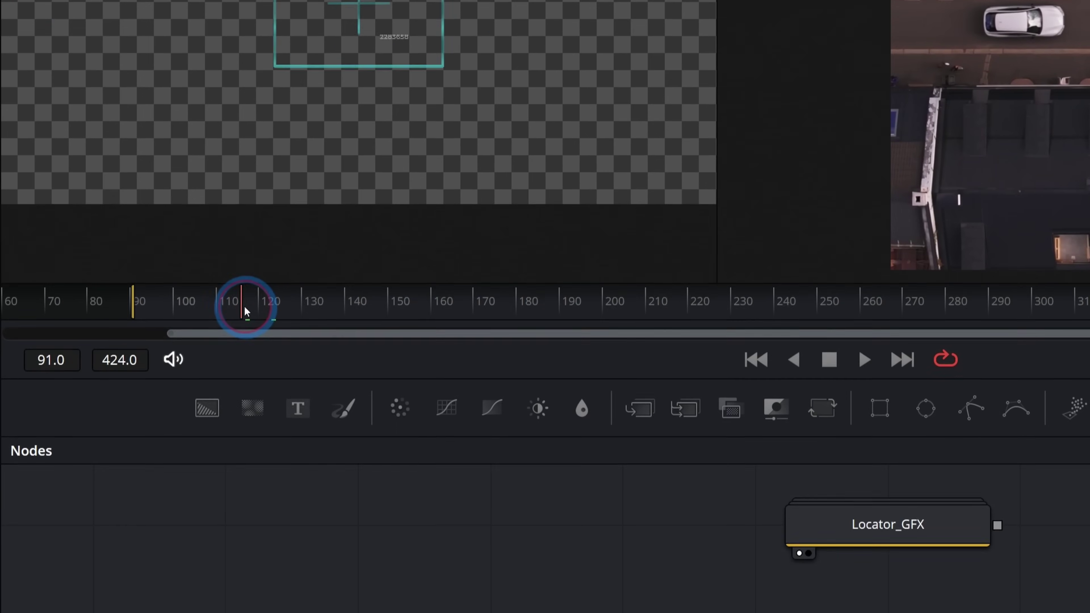
Fit Tracker 1's pattern box, about 0.016 by 0.048, over the car's rear window near the clip's start and track forward.
drag(245, 306, 135, 306)
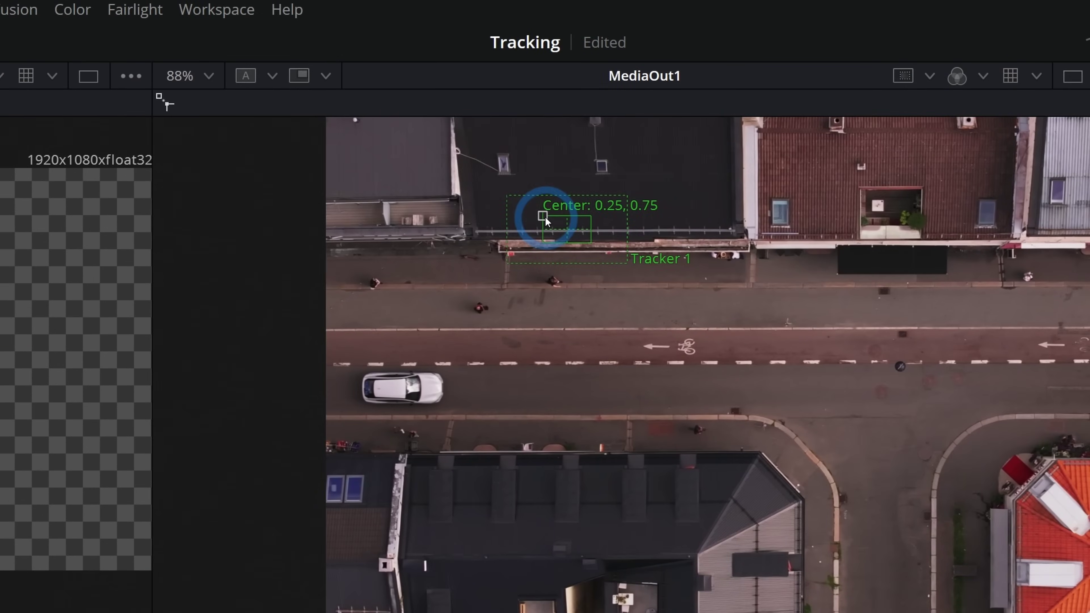
drag(545, 216, 441, 378)
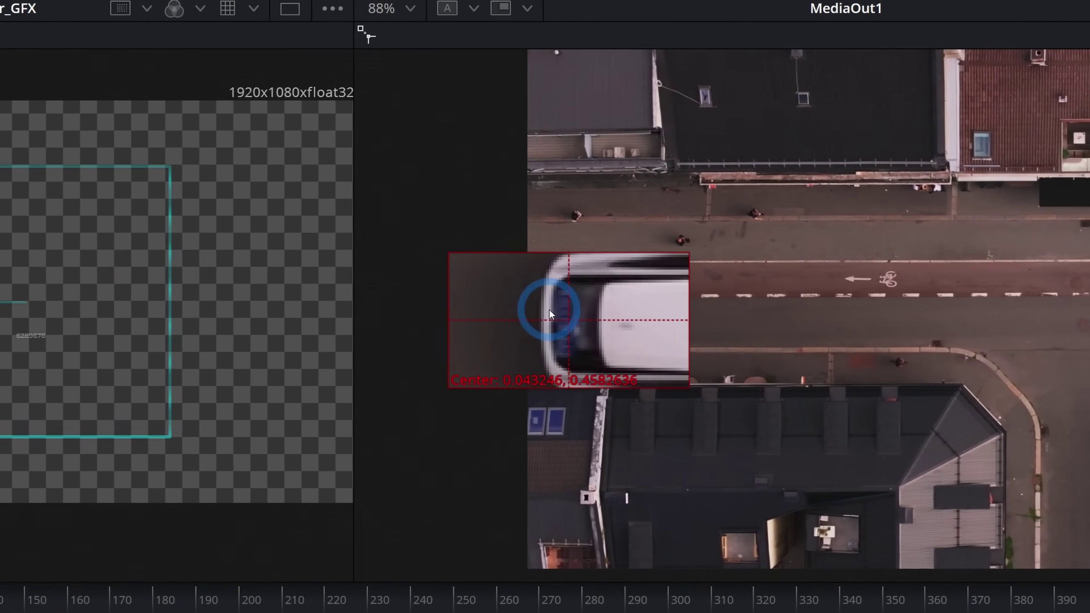
drag(550, 310, 546, 308)
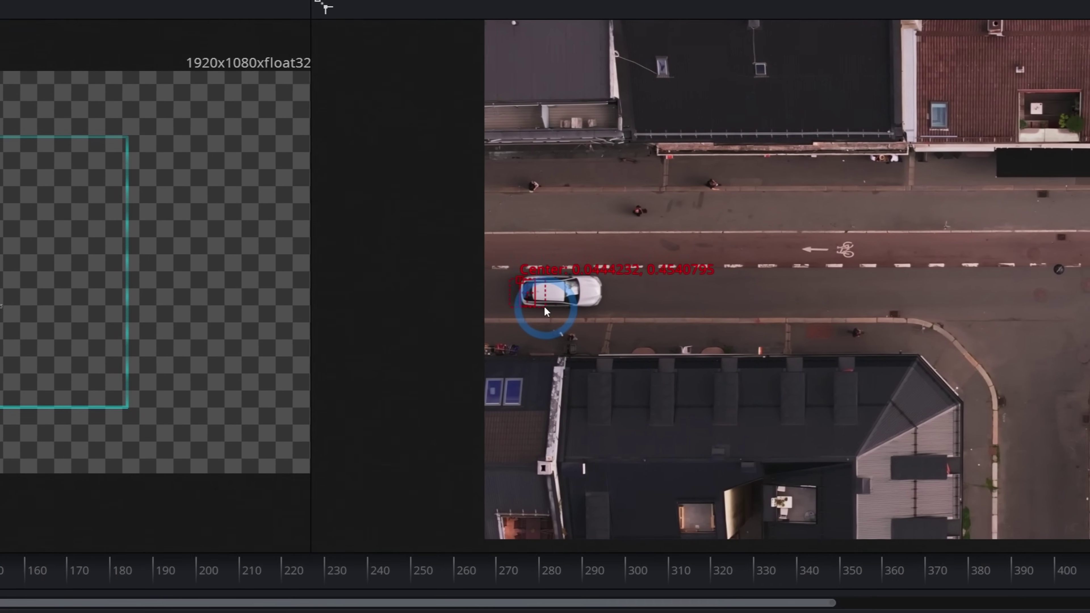
click(1003, 136)
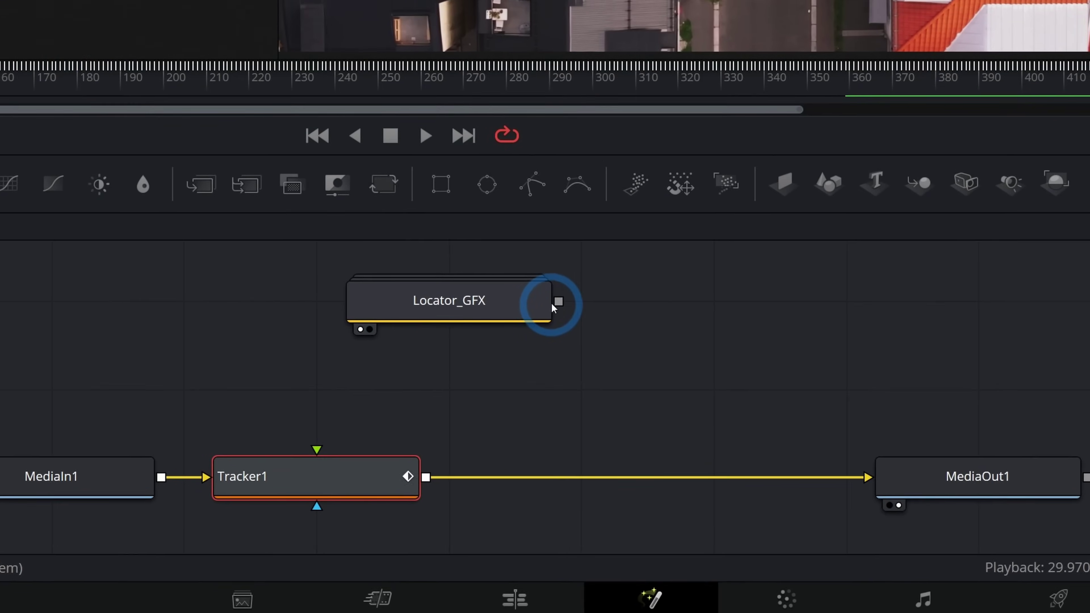
Connect Locator_GFX to Tracker1's foreground input and set Tracker1's operation to Match Move.
drag(553, 302, 547, 458)
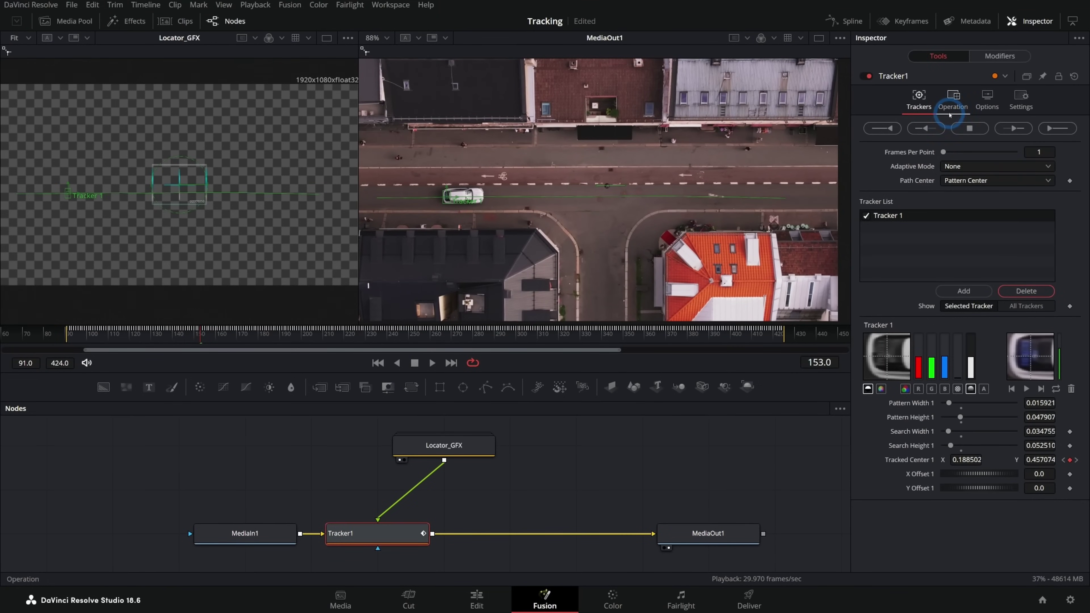
click(953, 101)
click(953, 126)
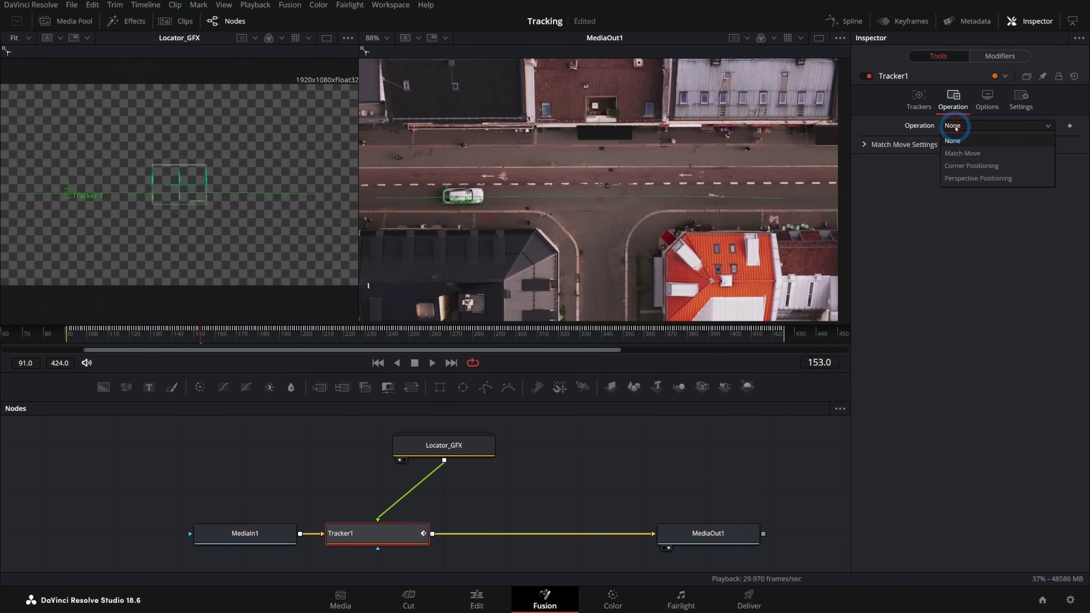
click(964, 152)
Align the Locator_GFX node above Tracker1 and insert a Transform node between the two.
drag(444, 446, 378, 446)
drag(343, 335, 431, 335)
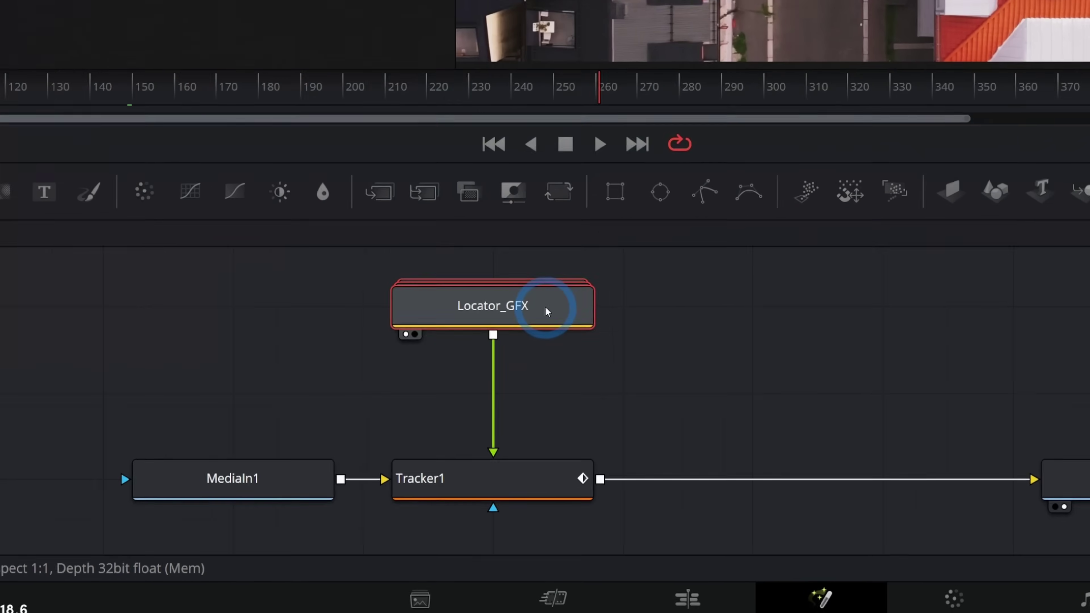
key(shift+space)
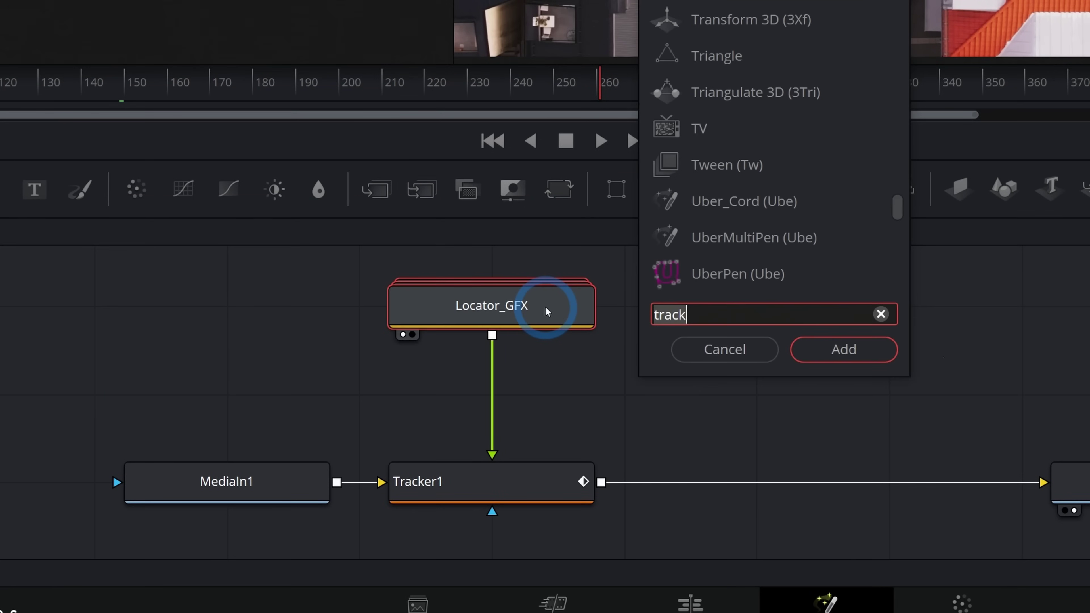
text(xf)
key(Return)
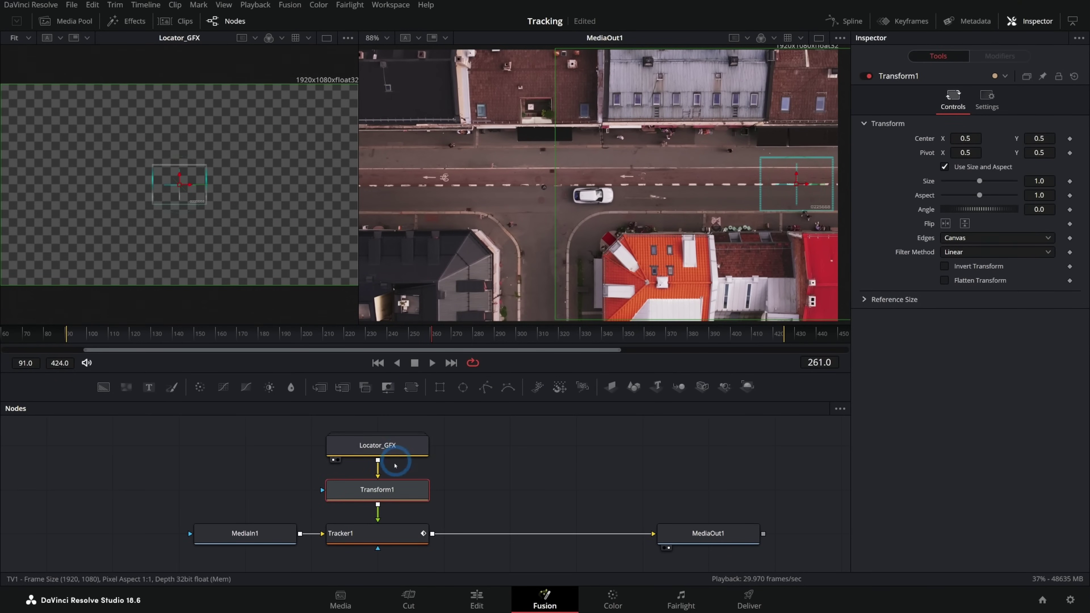
Center the locator graphic on the car's roof with Transform1, at a Center of about 0.071, 0.458.
drag(796, 184, 592, 195)
scroll(595, 200, up, 6)
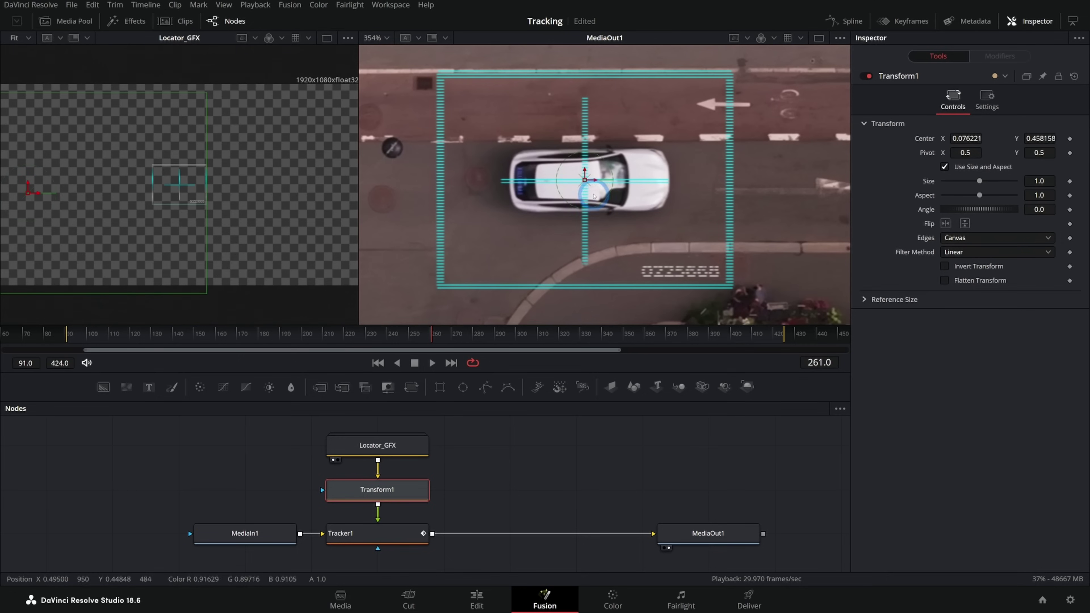
drag(587, 184, 576, 184)
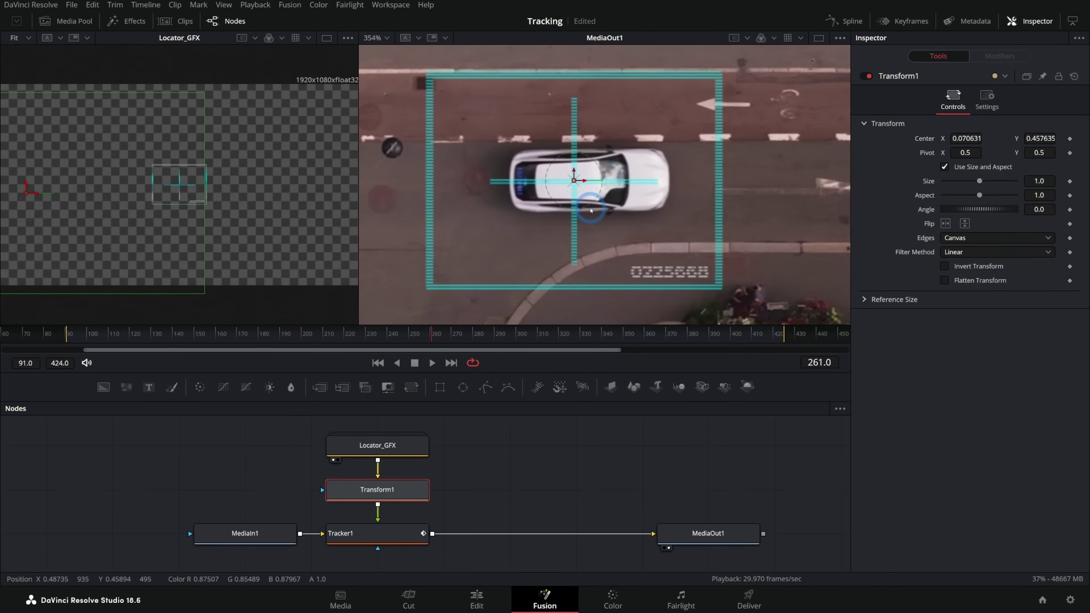
Scrub through the clip to check how the locator graphic follows the moving car.
scroll(590, 211, down, 5)
drag(337, 343, 489, 340)
click(602, 263)
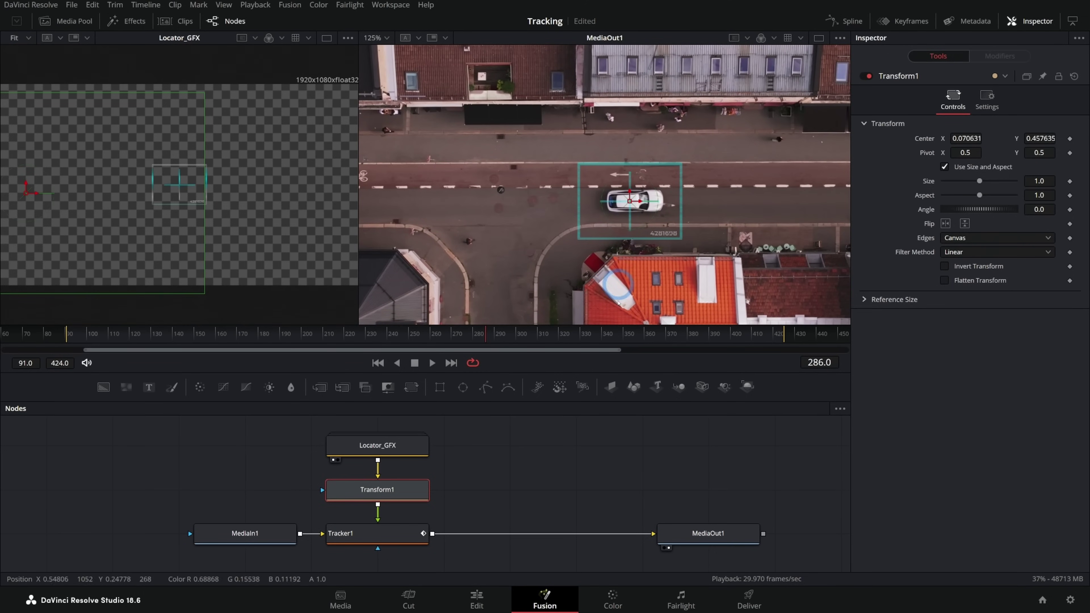
click(414, 336)
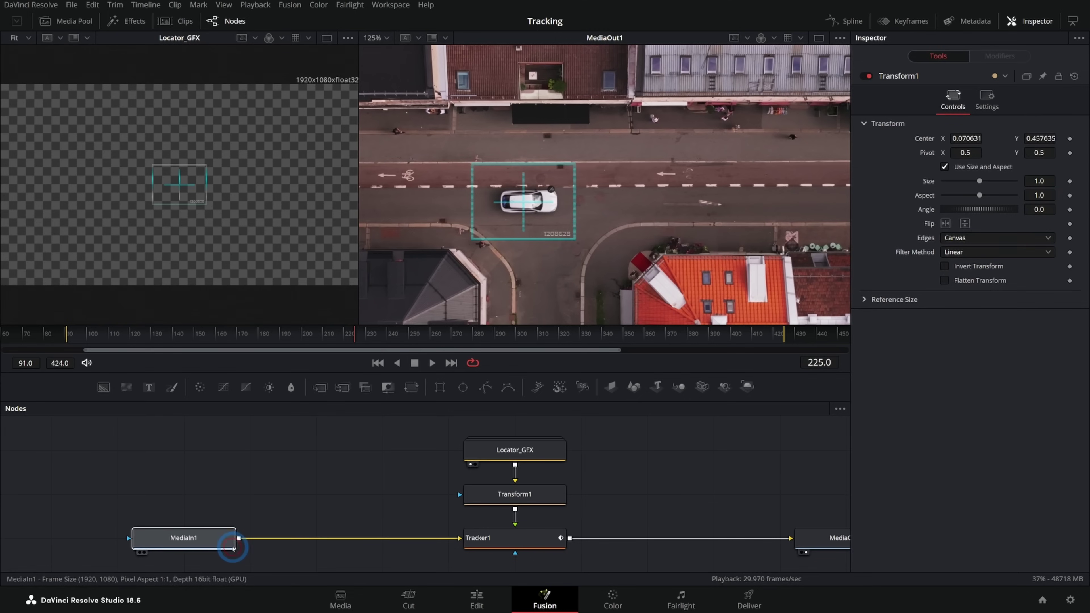
Insert ColorCorrector2 between MediaIn1 and Tracker1, with Saturation 0.61, Contrast 1.06 and Gamma 0.97.
click(215, 538)
drag(254, 448, 346, 537)
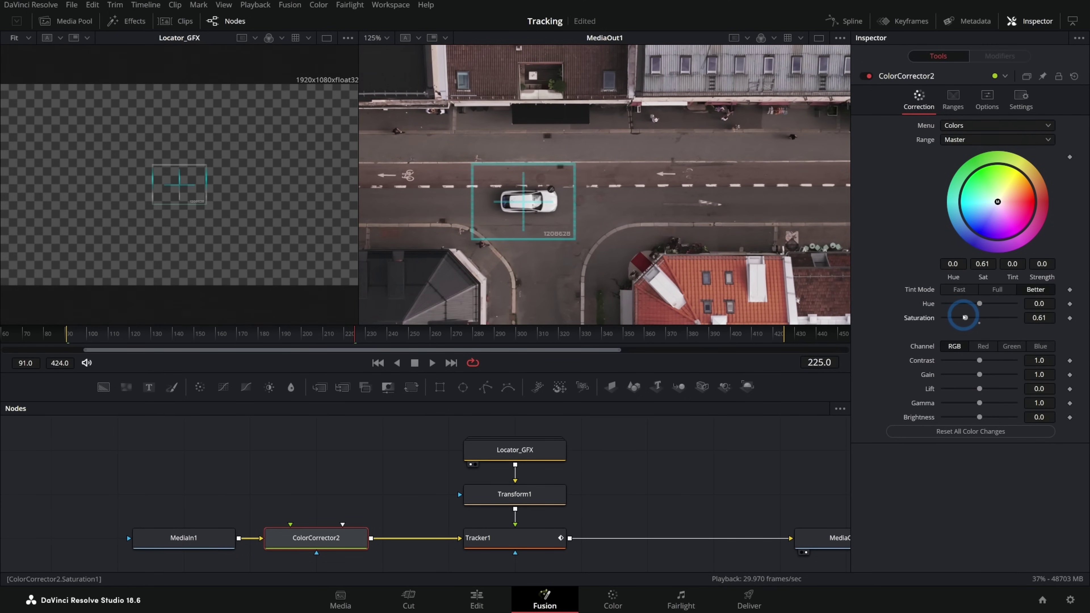
Show only the MediaOut1 viewer and play and scrub the clip to review the color-corrected footage with the locator graphic.
click(819, 38)
click(429, 404)
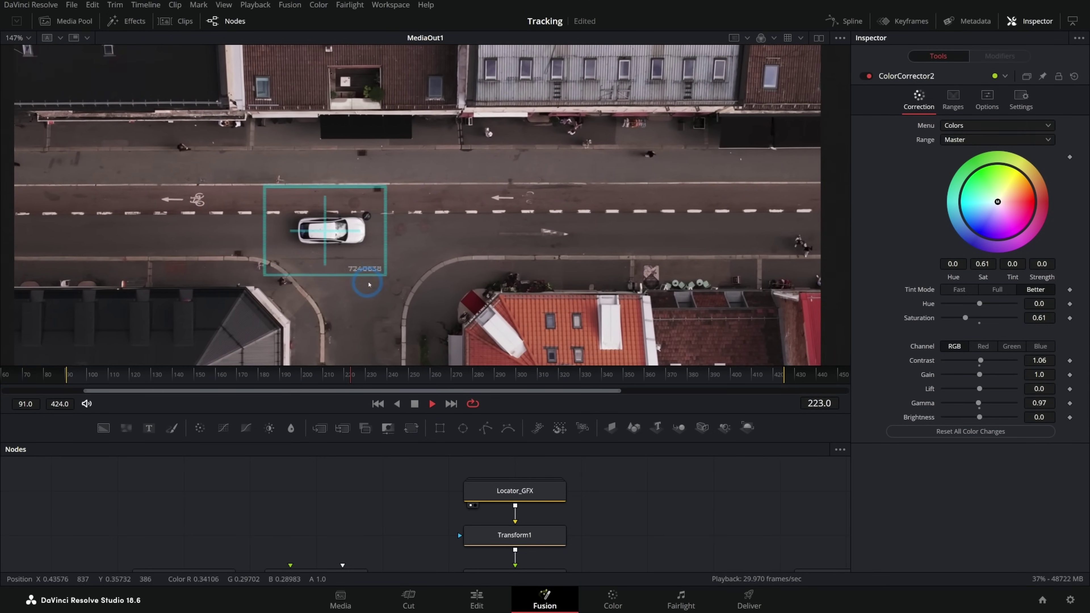
click(416, 405)
drag(566, 377, 534, 376)
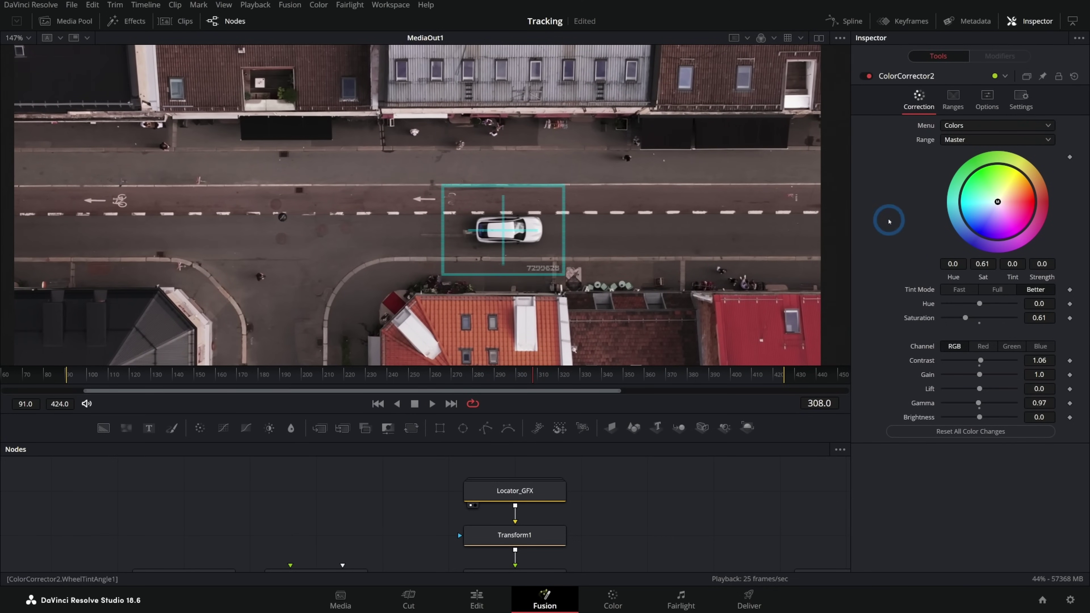
scroll(618, 519, down, 3)
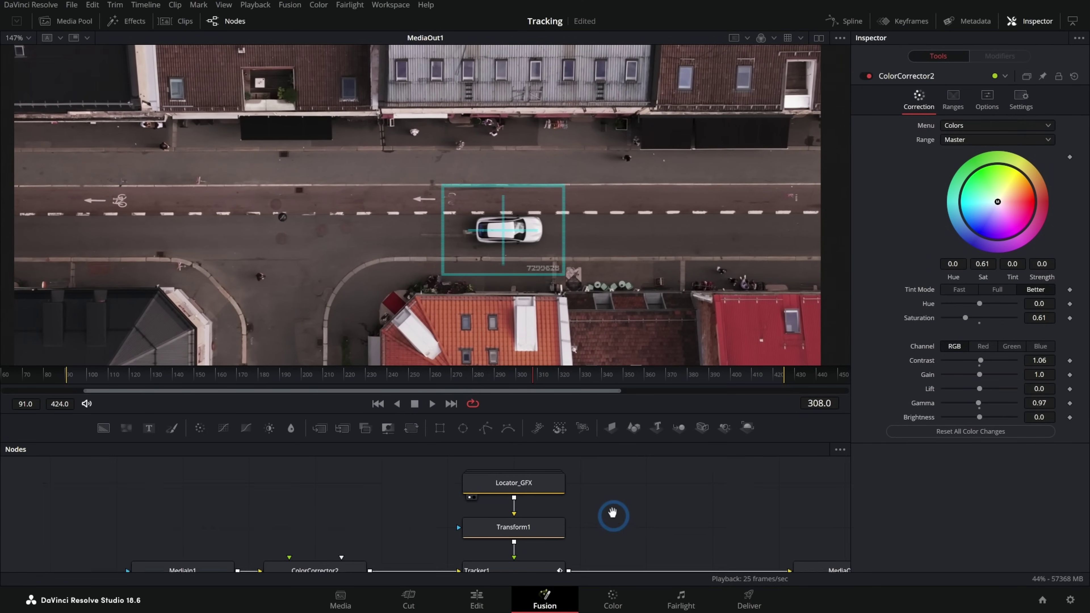